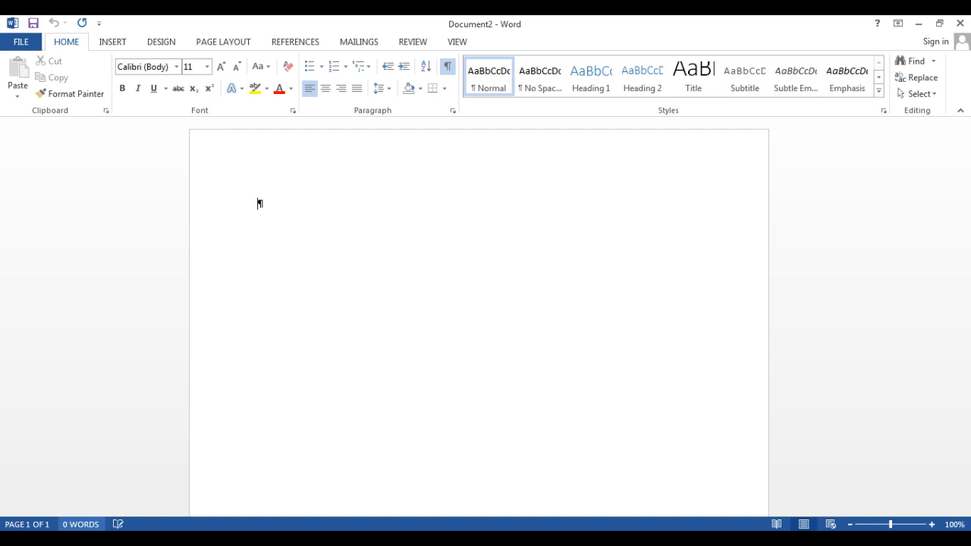
- Apply the No Spacing style to the blank document and hide the formatting marks
{"action": "left_click", "coordinate": [542, 91]}
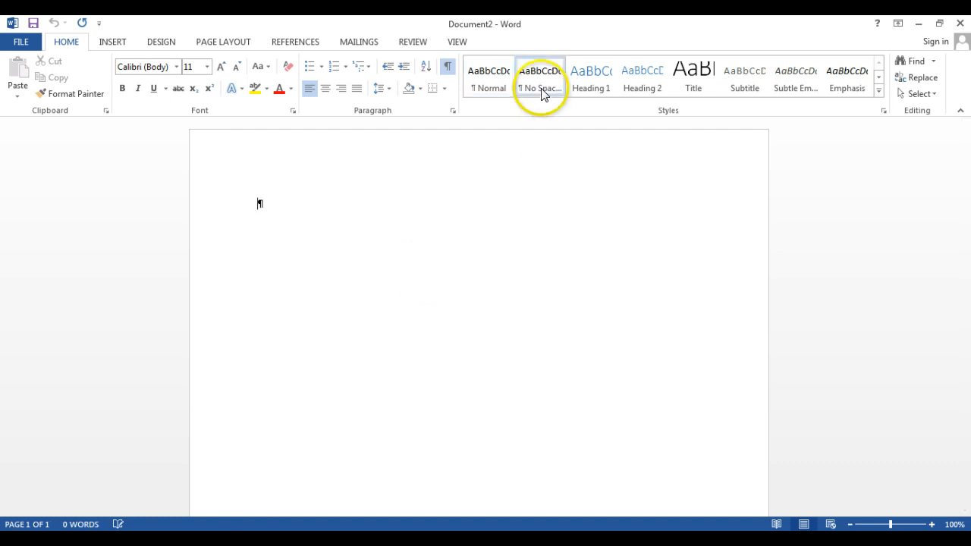
{"action": "left_click", "coordinate": [542, 78]}
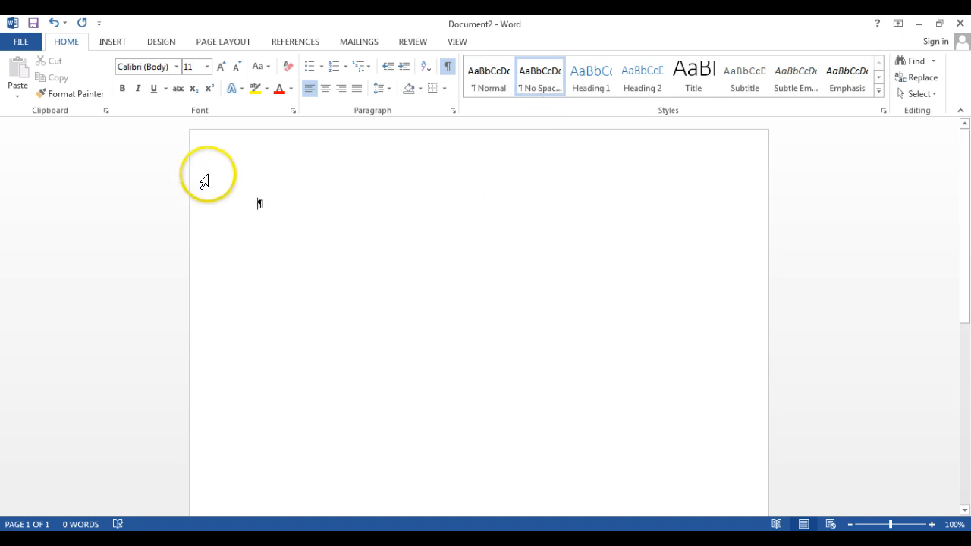
{"action": "left_click", "coordinate": [447, 66]}
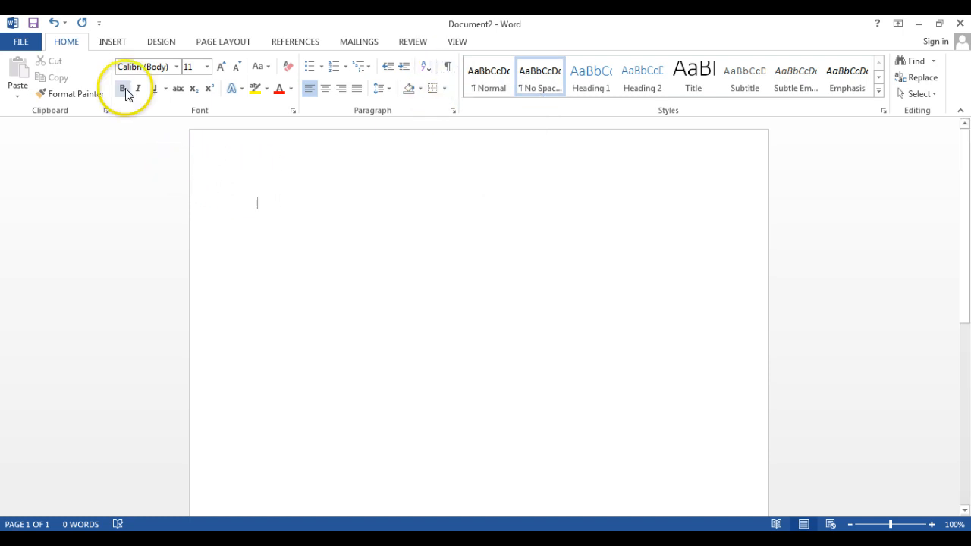
- Search Office.com Clip Art for "car" to find an online picture
{"action": "left_click", "coordinate": [166, 43]}
{"action": "left_click", "coordinate": [112, 42]}
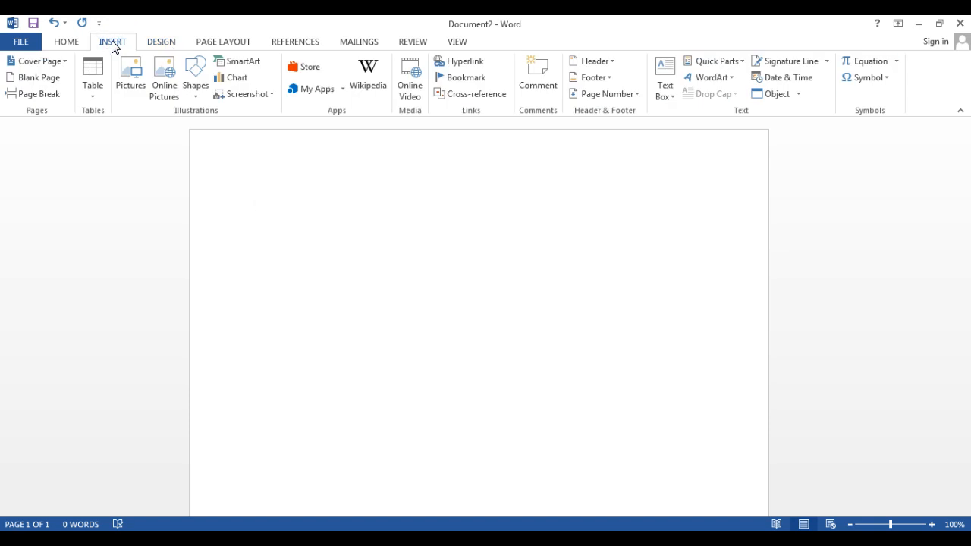
{"action": "left_click", "coordinate": [165, 96]}
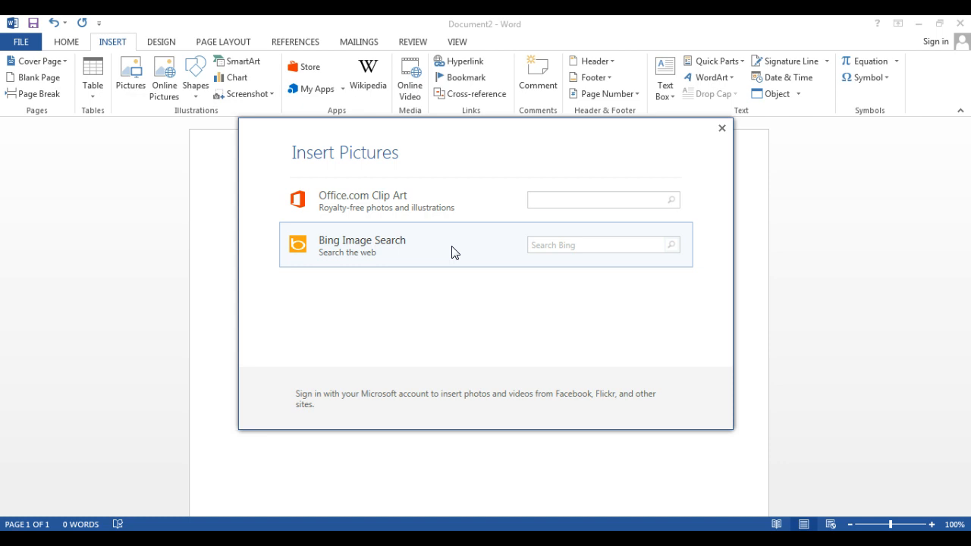
{"action": "left_click", "coordinate": [384, 208]}
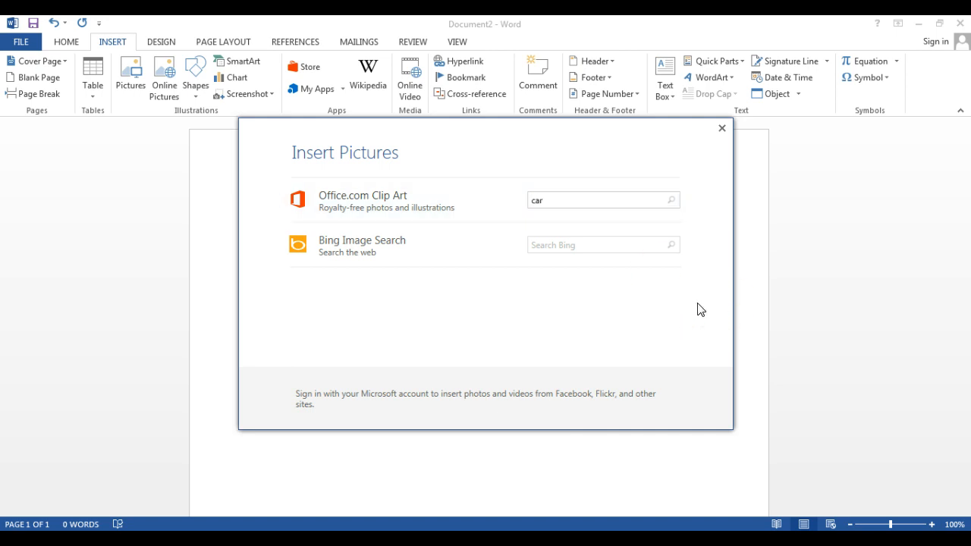
{"action": "key", "text": "Return"}
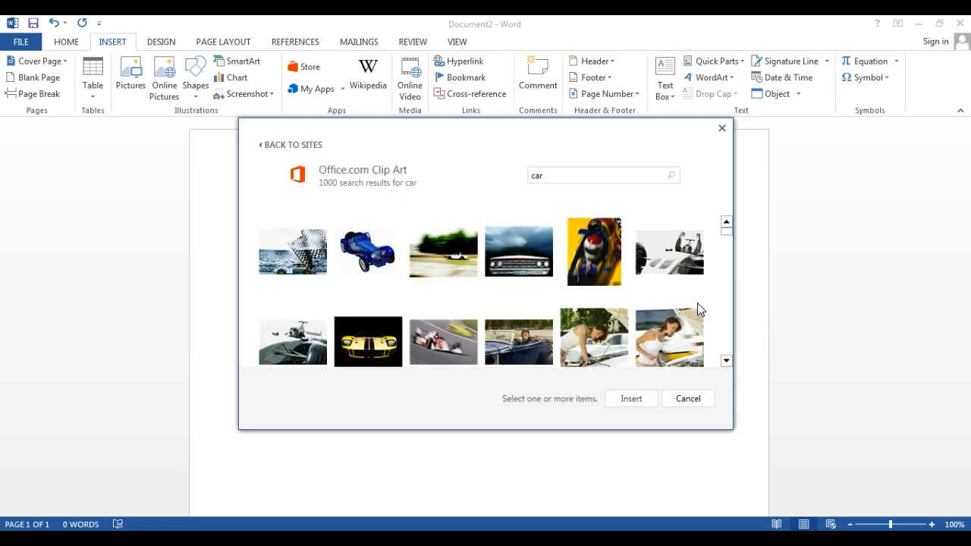
- Insert the blue "Vintage cars as toys" picture from the clip art results
{"action": "mouse_move", "coordinate": [727, 227]}
{"action": "left_mouse_down"}
{"action": "mouse_move", "coordinate": [726, 289]}
{"action": "mouse_move", "coordinate": [727, 225]}
{"action": "left_mouse_up"}
{"action": "left_click", "coordinate": [370, 254]}
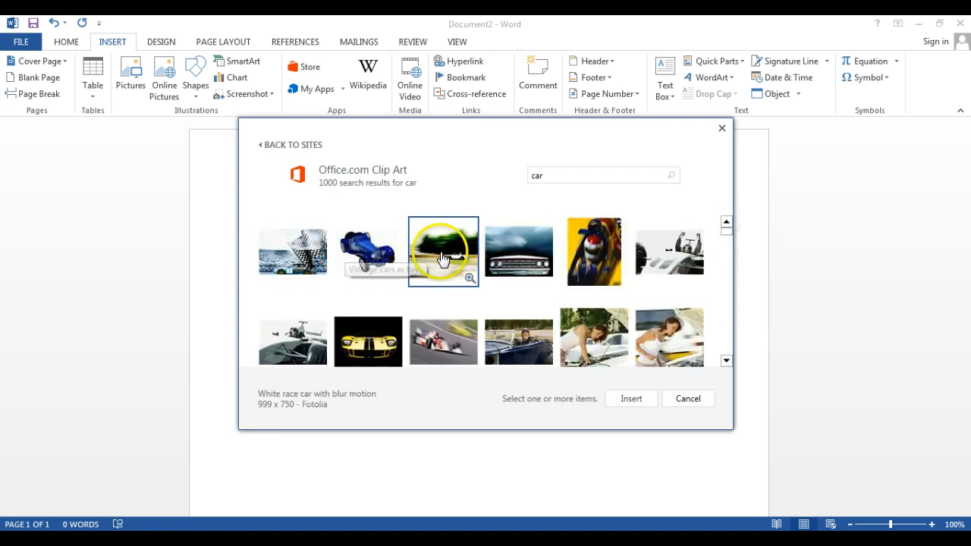
{"action": "left_click", "coordinate": [375, 260]}
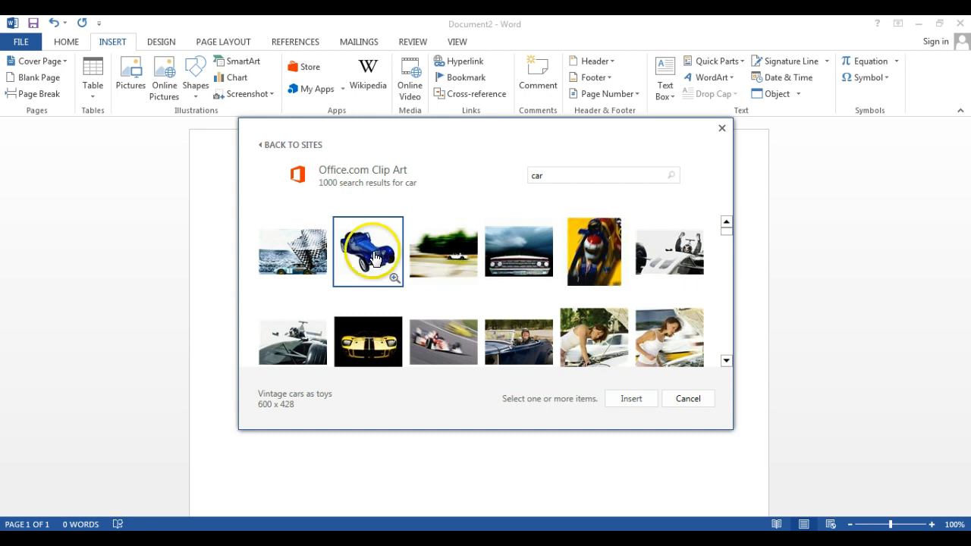
{"action": "left_click", "coordinate": [632, 399]}
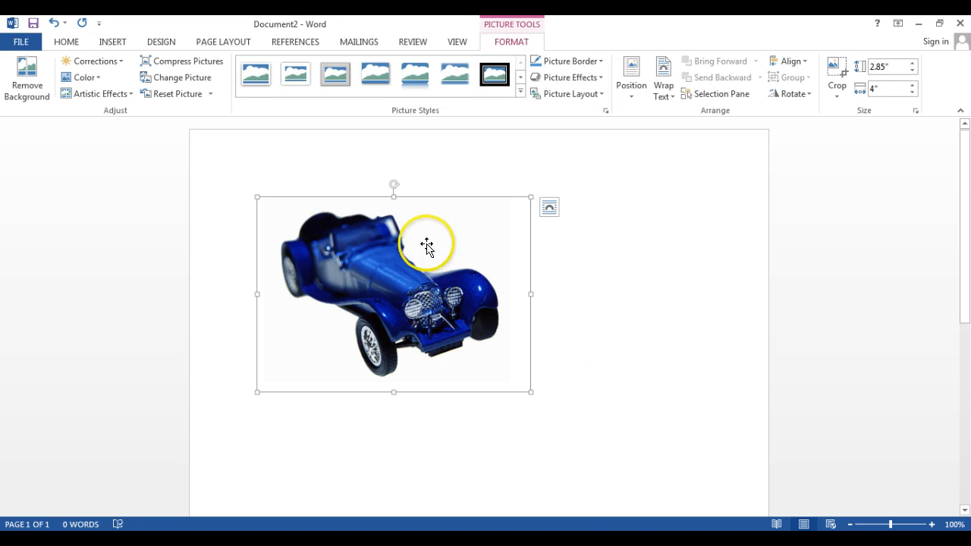
- Try to move the inline car picture freely around the page
{"action": "left_click", "coordinate": [571, 335]}
{"action": "left_click", "coordinate": [484, 246]}
{"action": "left_click_drag", "start_coordinate": [483, 243], "coordinate": [647, 282]}
{"action": "left_click_drag", "start_coordinate": [495, 267], "coordinate": [495, 225]}
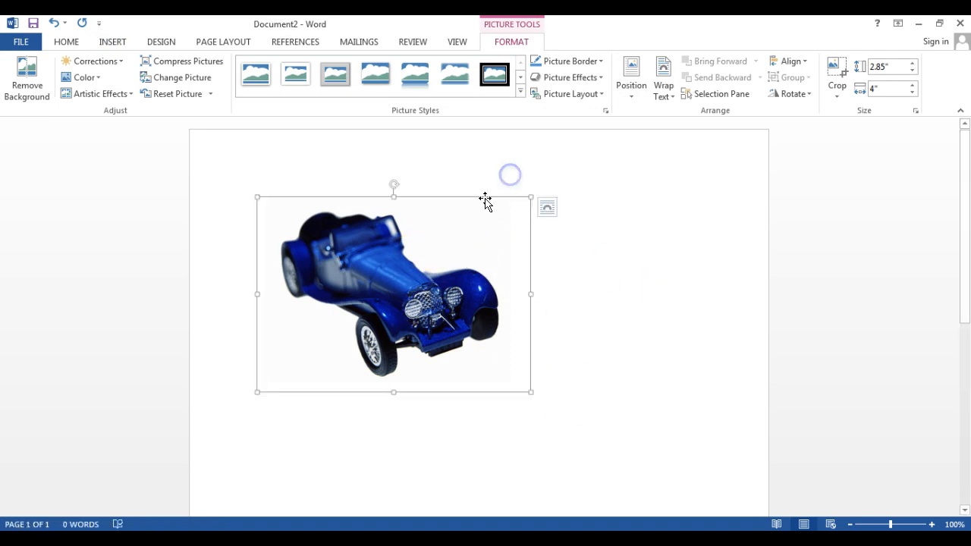
{"action": "left_click", "coordinate": [629, 314]}
- Set the car picture's text wrapping to In Front of Text
{"action": "left_click", "coordinate": [505, 250]}
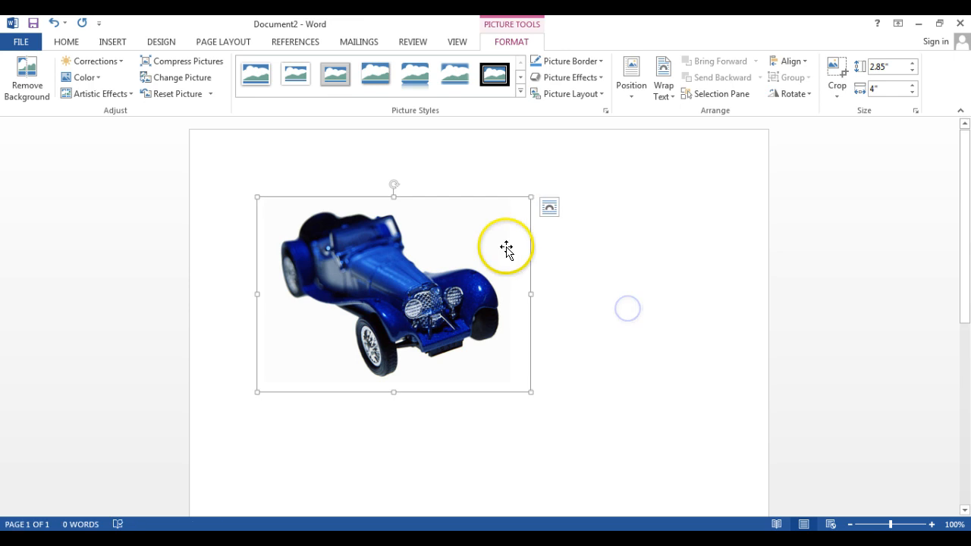
{"action": "left_click", "coordinate": [549, 207]}
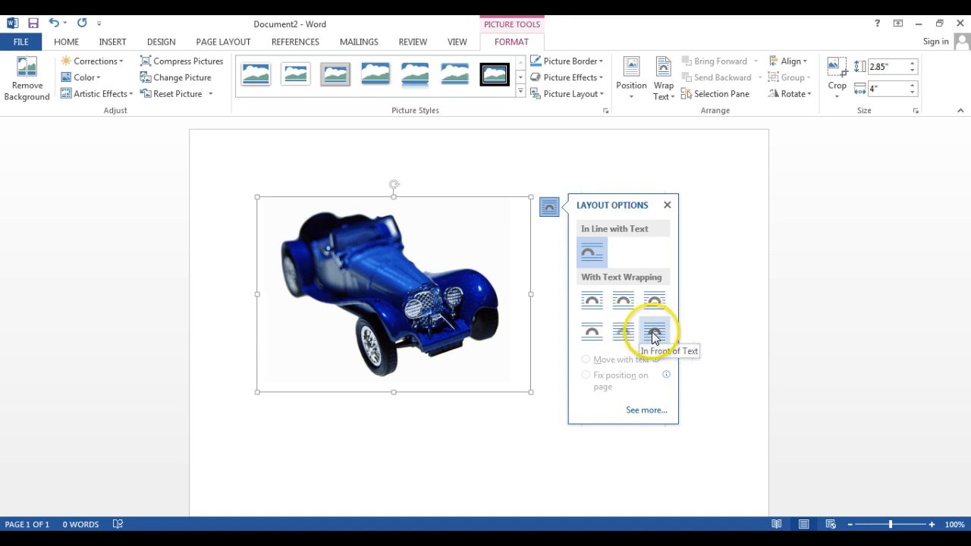
{"action": "left_click", "coordinate": [652, 335]}
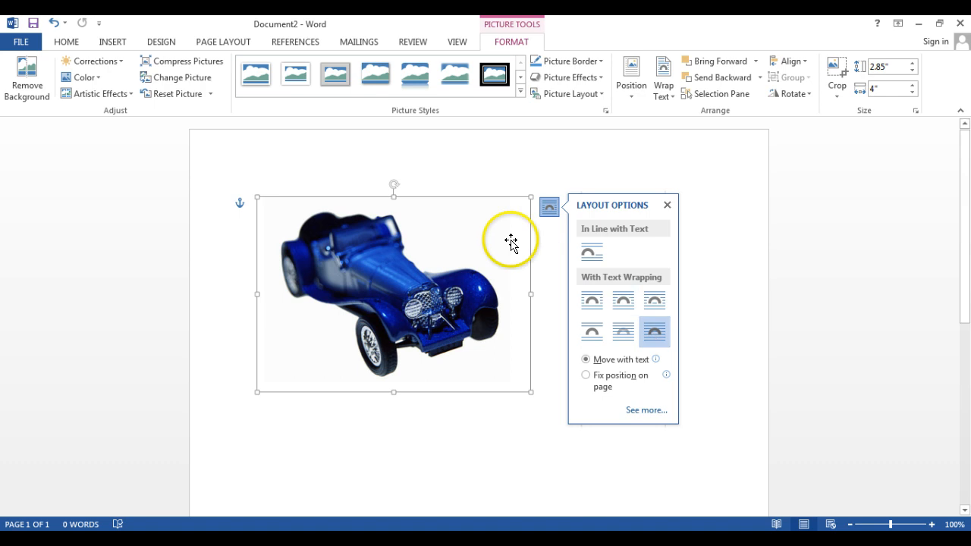
- Move the car picture toward the page's upper-left corner and shrink it to about 2.15" high by 3.01" wide
{"action": "left_click_drag", "start_coordinate": [494, 219], "coordinate": [463, 193]}
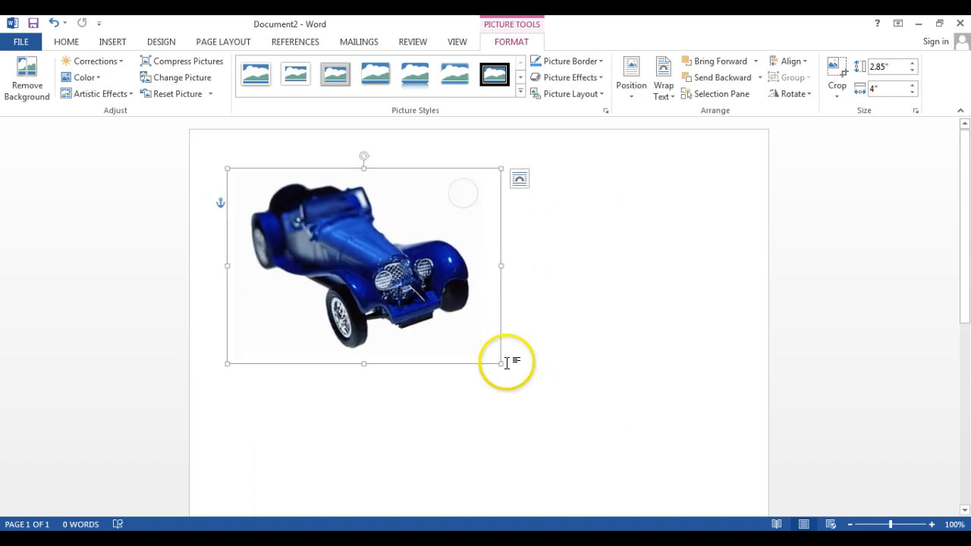
{"action": "left_click_drag", "start_coordinate": [501, 363], "coordinate": [432, 293]}
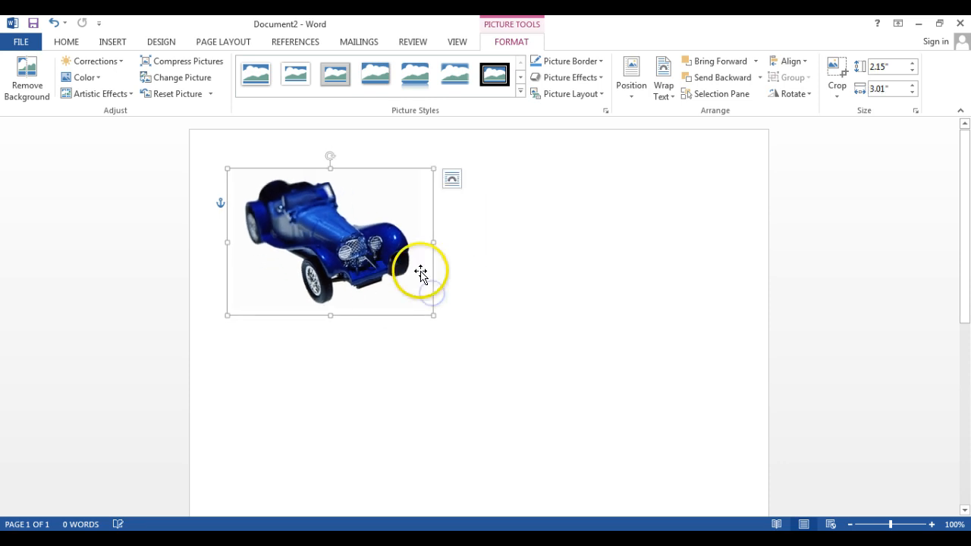
{"action": "left_click", "coordinate": [485, 322]}
- Duplicate the car picture and place the copy beside the original on the right half of the page
{"action": "left_click", "coordinate": [357, 265]}
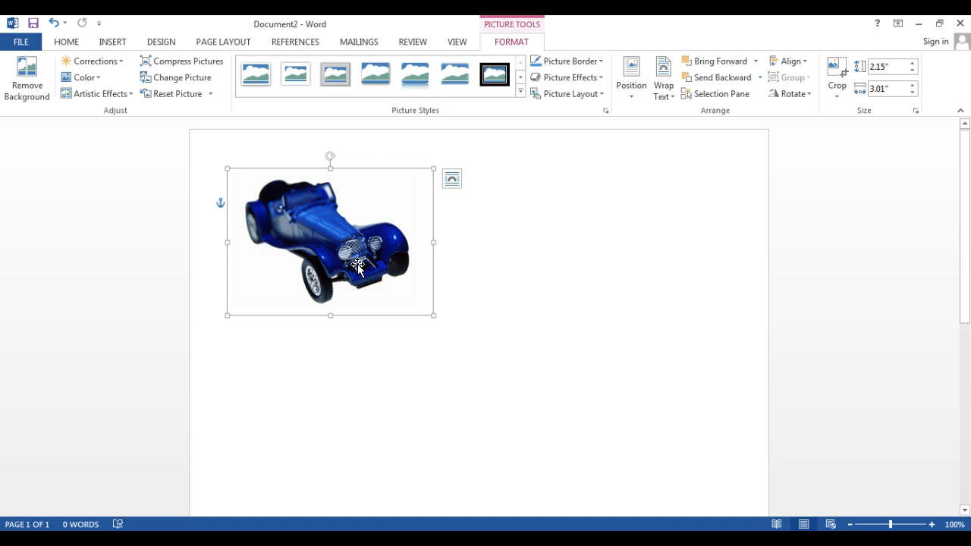
{"action": "right_click", "coordinate": [353, 248]}
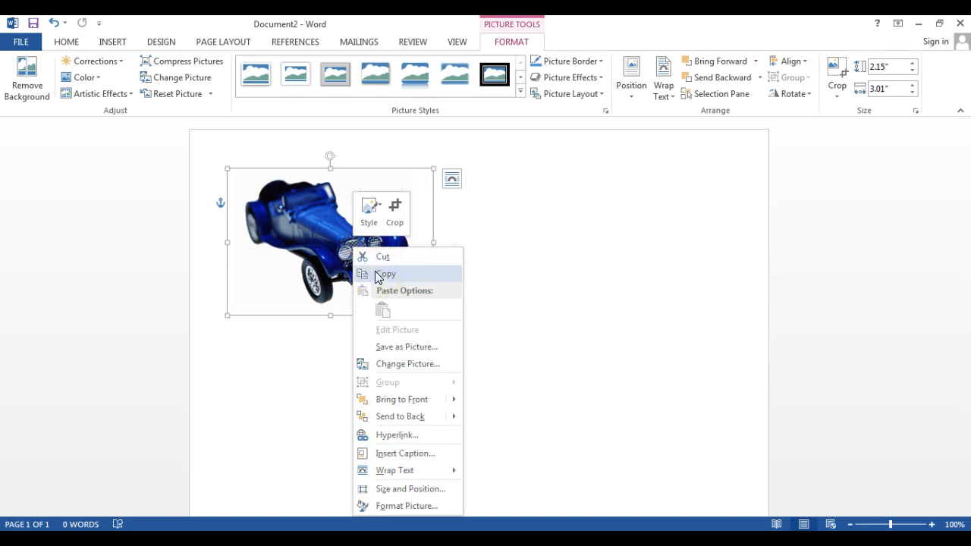
{"action": "left_click", "coordinate": [377, 275]}
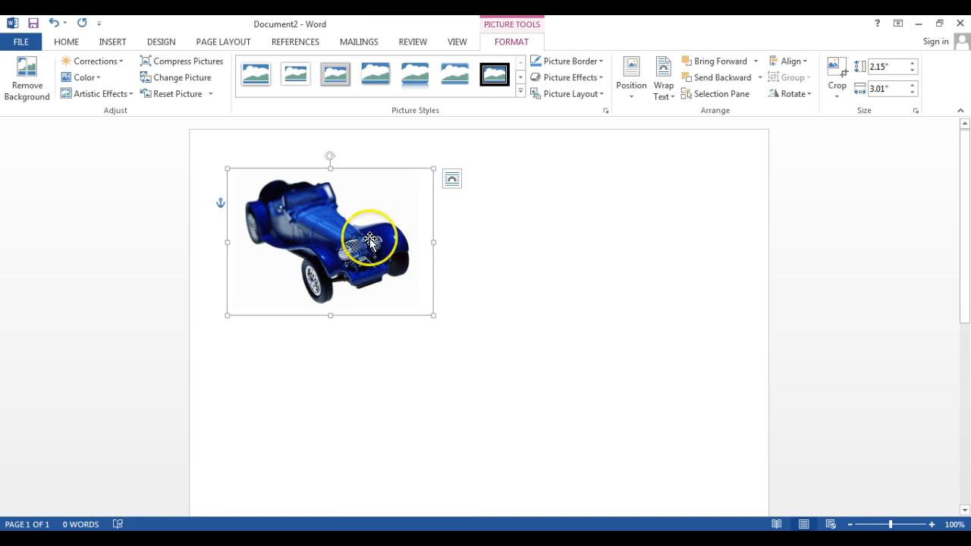
{"action": "right_click", "coordinate": [369, 238]}
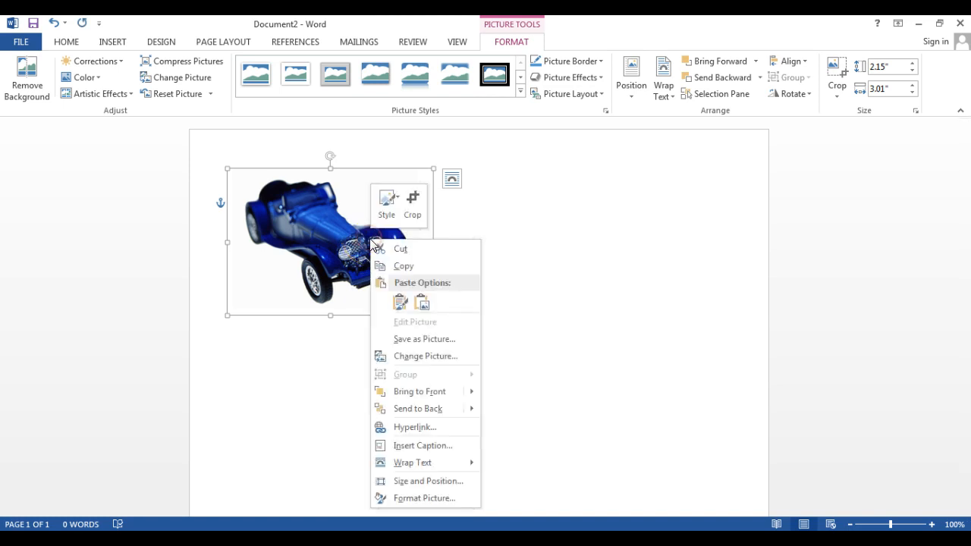
{"action": "left_click", "coordinate": [401, 299]}
{"action": "left_click_drag", "start_coordinate": [347, 258], "coordinate": [575, 241]}
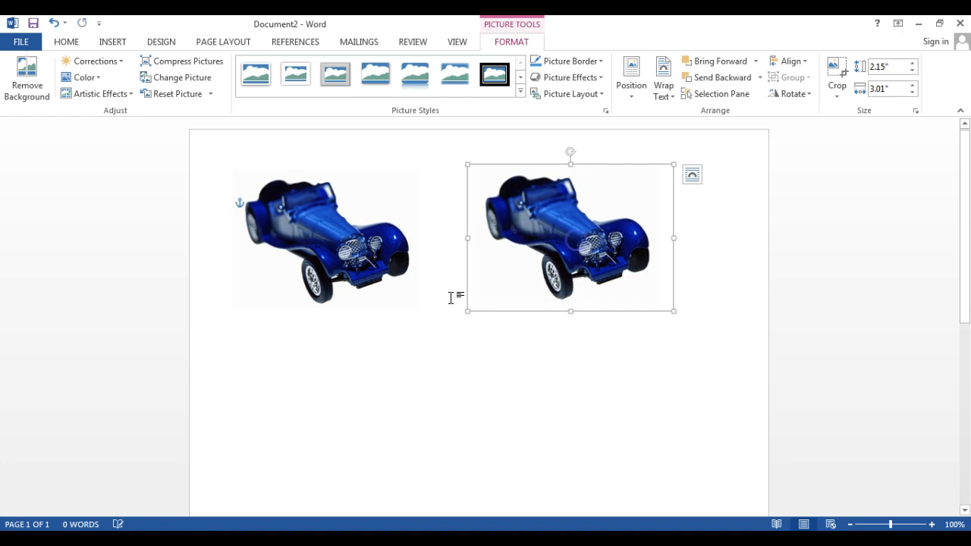
- Check the copied car picture's layout options and flip the picture horizontally
{"action": "left_click", "coordinate": [686, 181]}
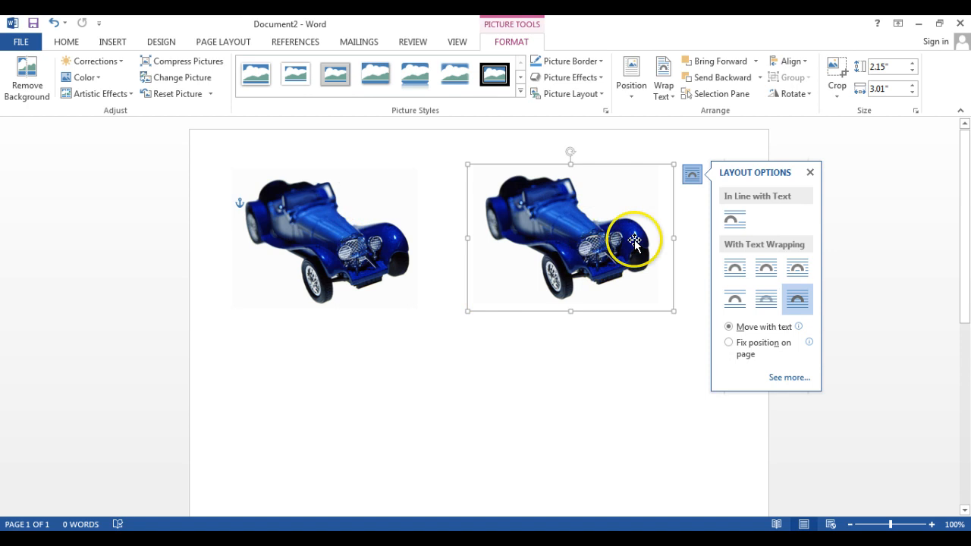
{"action": "left_click", "coordinate": [810, 173]}
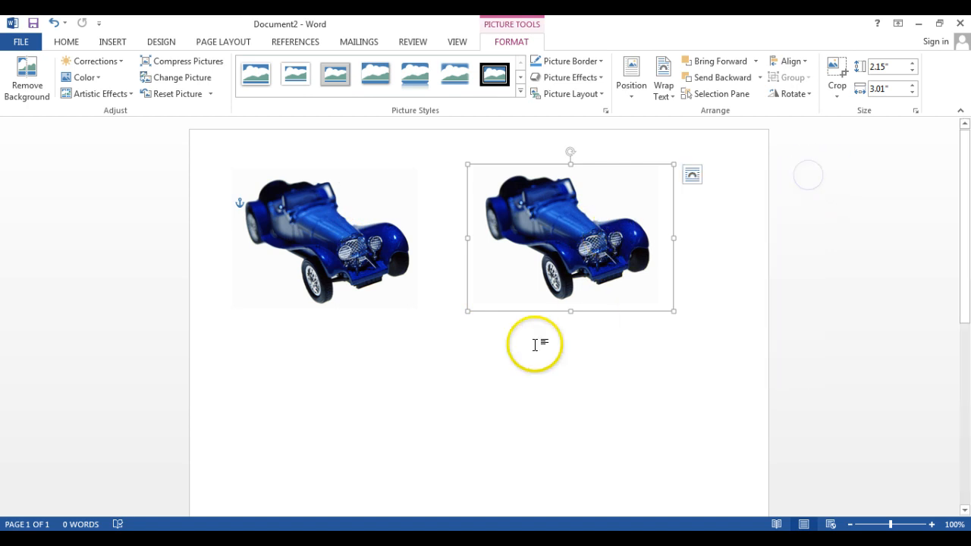
{"action": "left_click", "coordinate": [535, 345]}
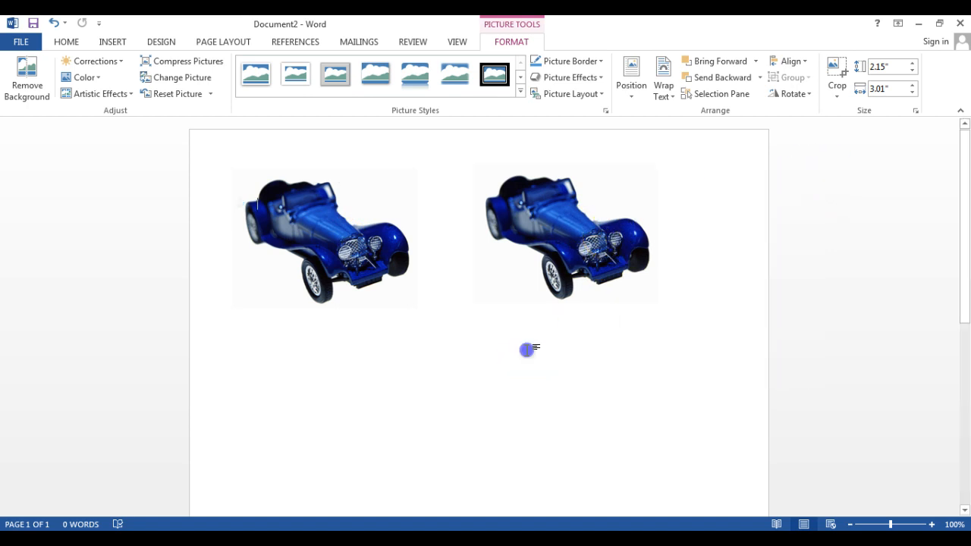
{"action": "left_click", "coordinate": [594, 250]}
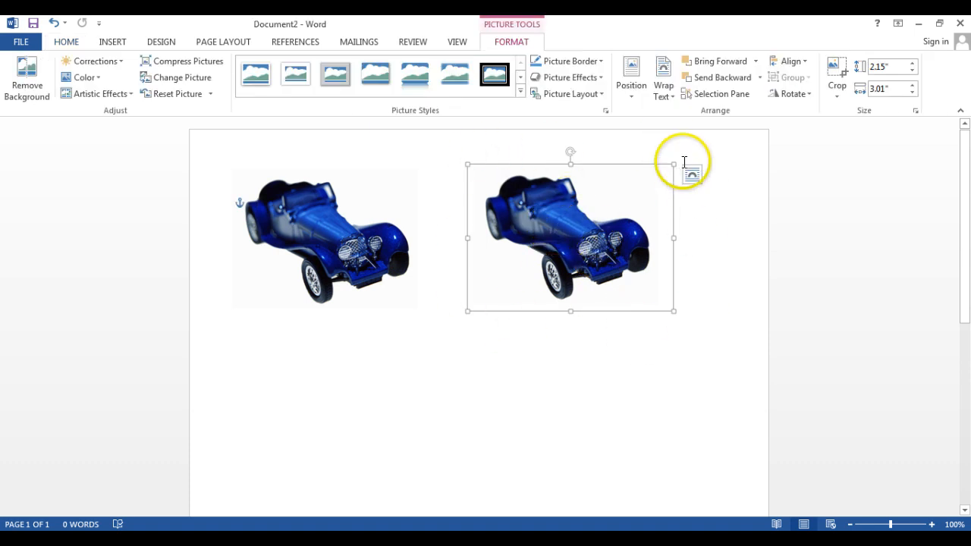
{"action": "left_click", "coordinate": [796, 93]}
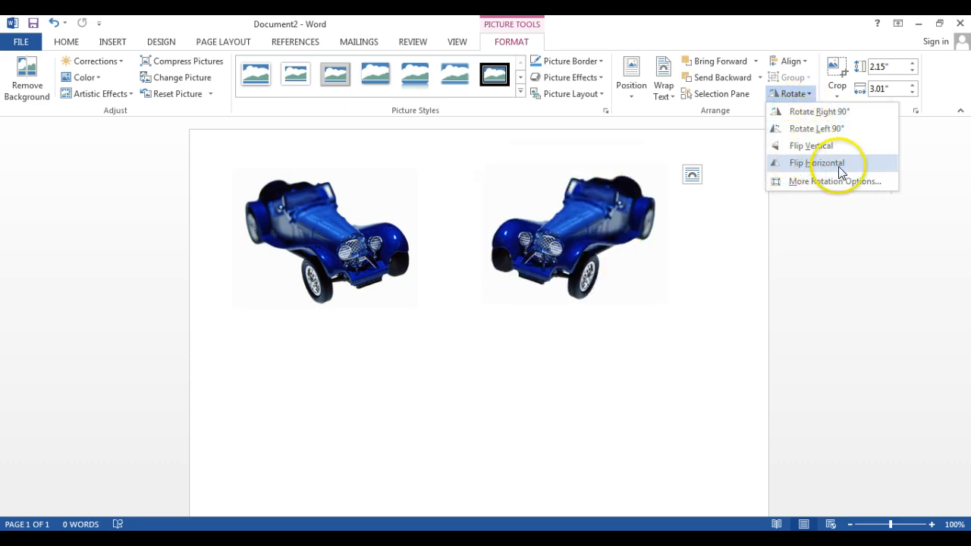
{"action": "left_click", "coordinate": [839, 166]}
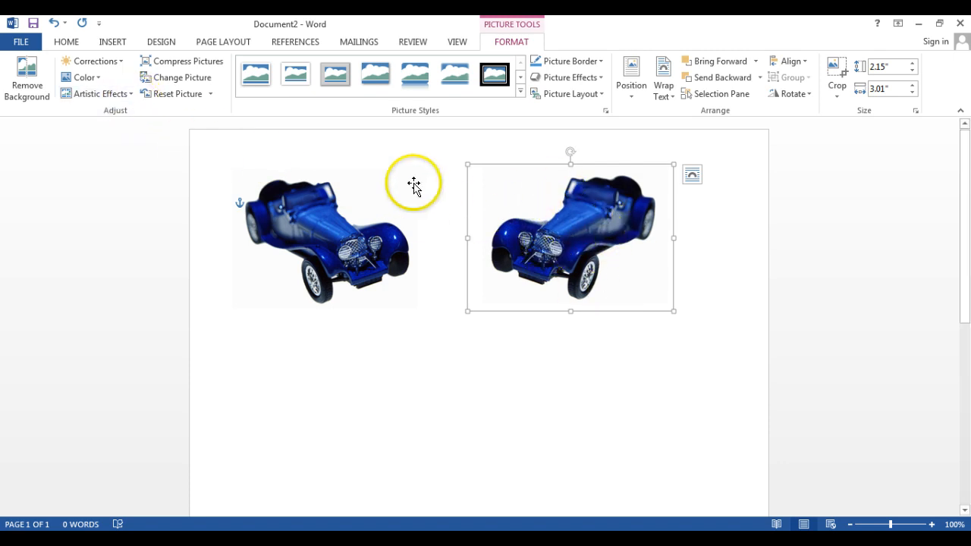
- Recolor the flipped car picture with the Washout effect
{"action": "left_click", "coordinate": [96, 80]}
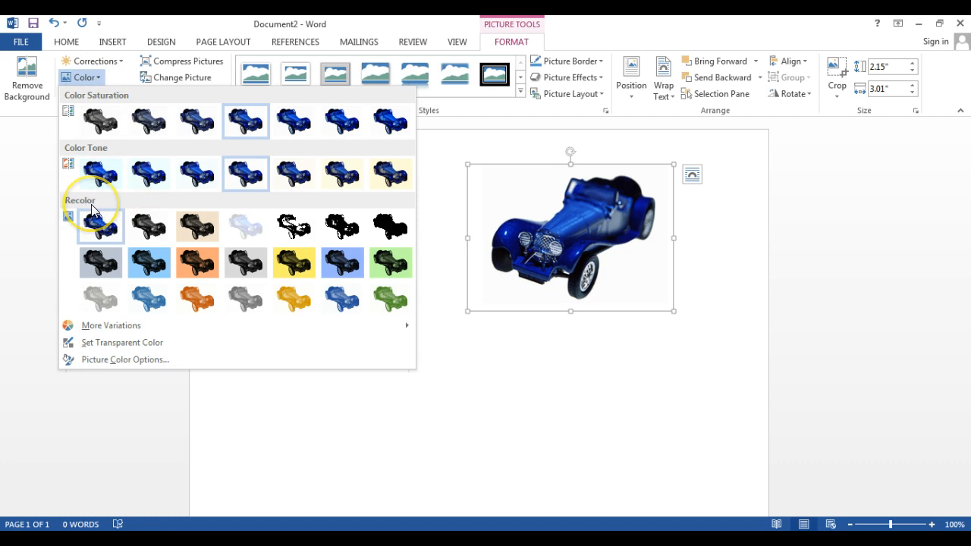
{"action": "left_click", "coordinate": [249, 228]}
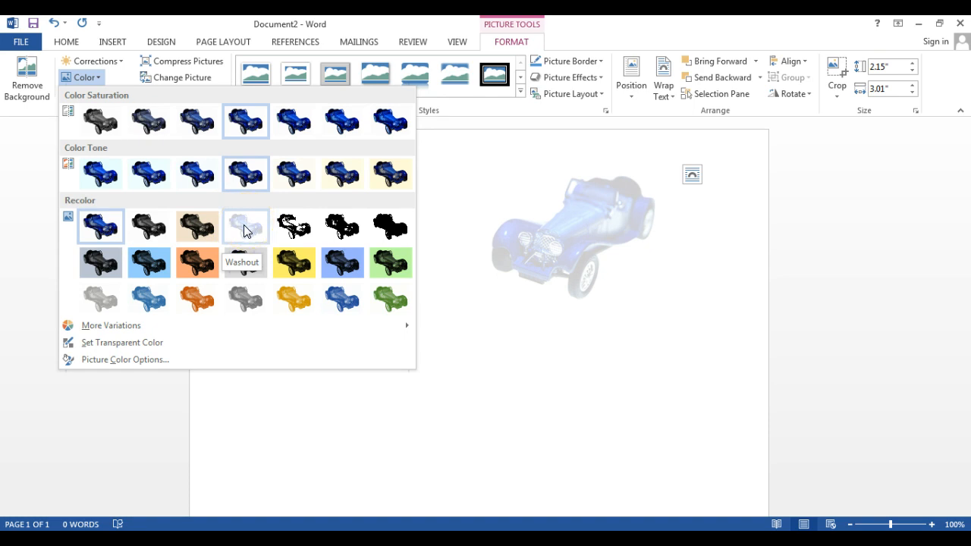
{"action": "left_click", "coordinate": [245, 229]}
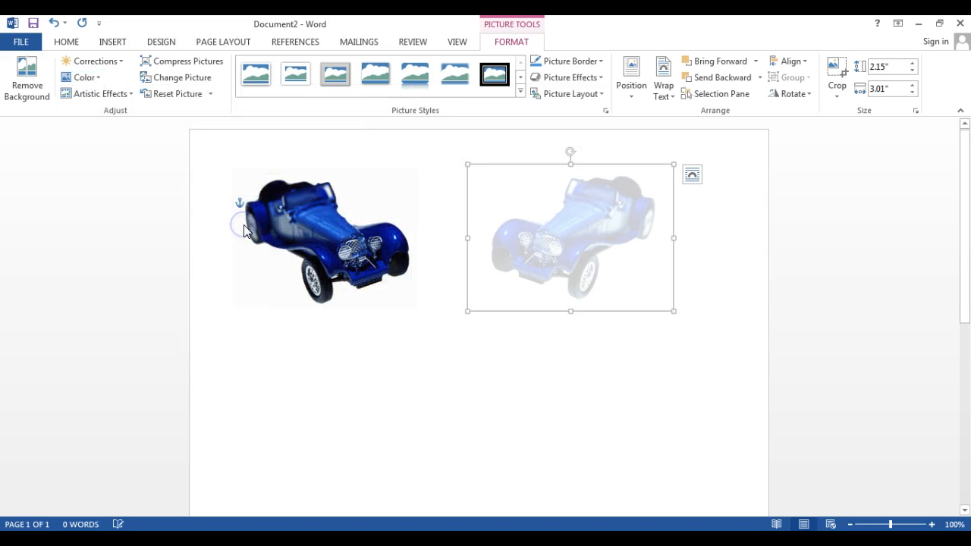
{"action": "left_click", "coordinate": [646, 332]}
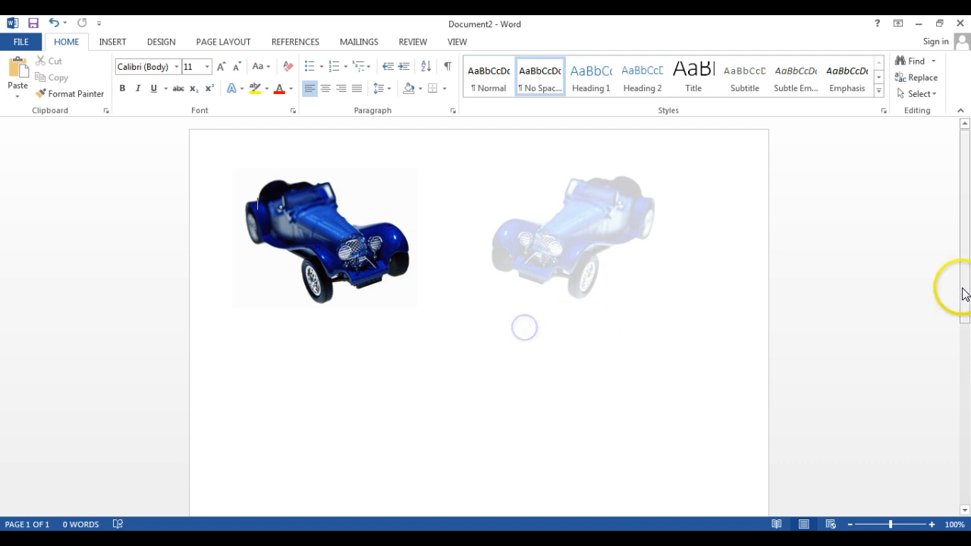
{"action": "left_click_drag", "start_coordinate": [960, 187], "coordinate": [967, 156]}
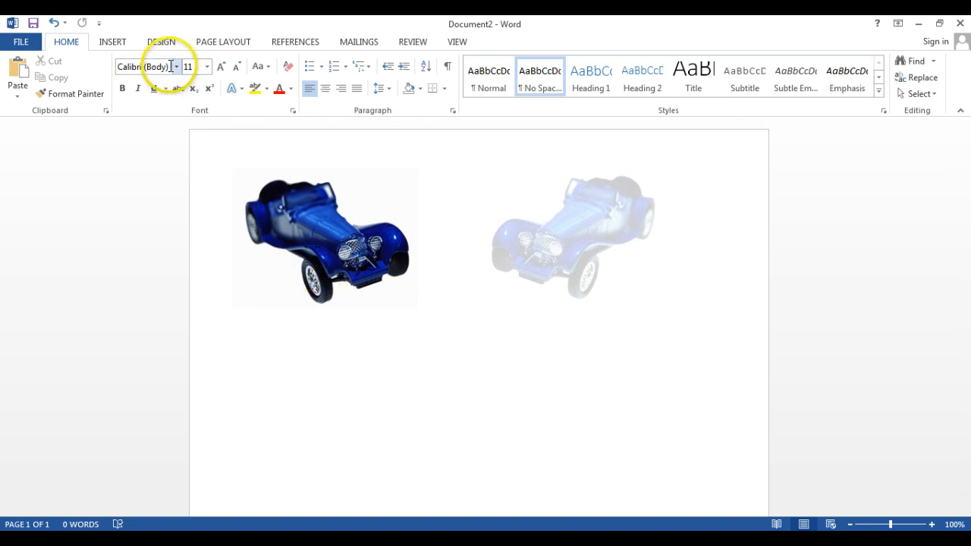
- Insert WordArt in the first black style and place it centred below the two car pictures
{"action": "left_click", "coordinate": [113, 43]}
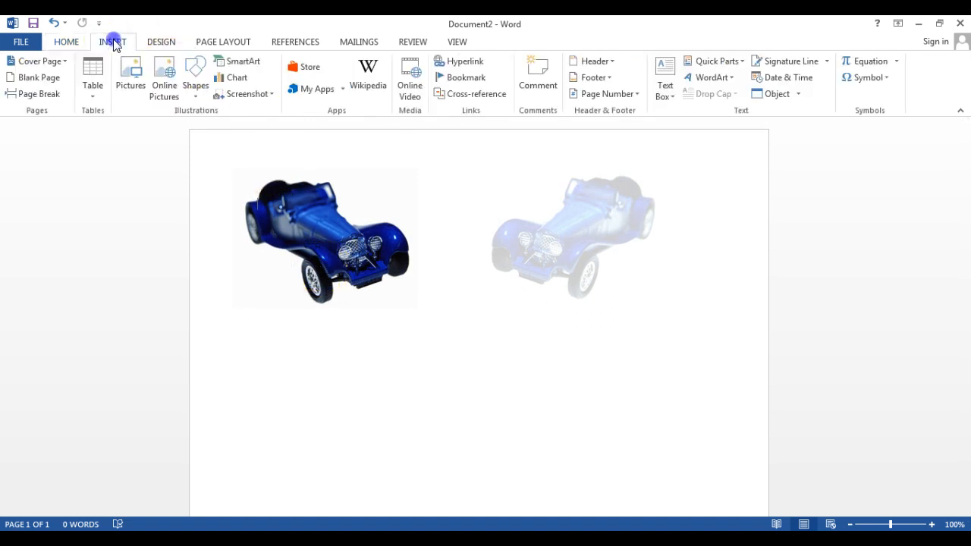
{"action": "left_click", "coordinate": [709, 78]}
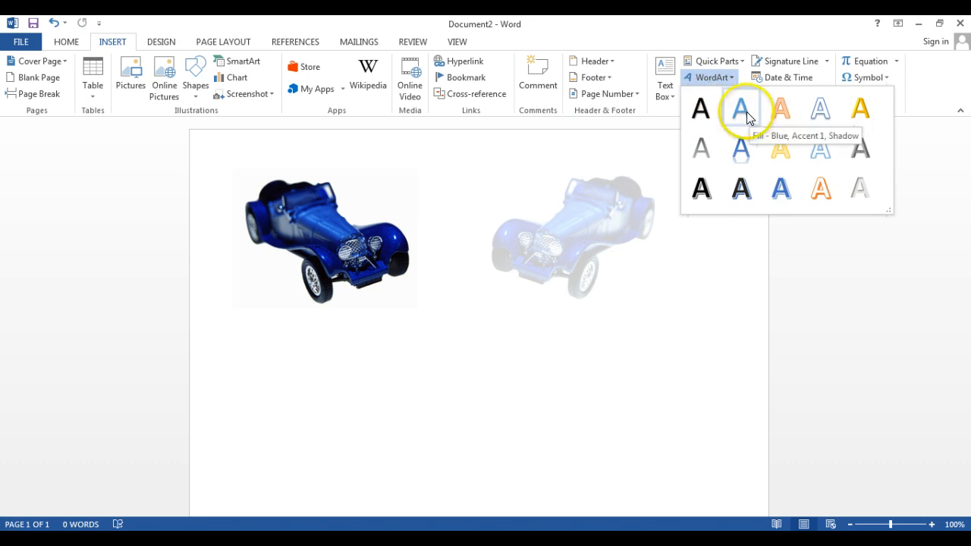
{"action": "left_click", "coordinate": [708, 112]}
{"action": "left_click_drag", "start_coordinate": [393, 194], "coordinate": [520, 330]}
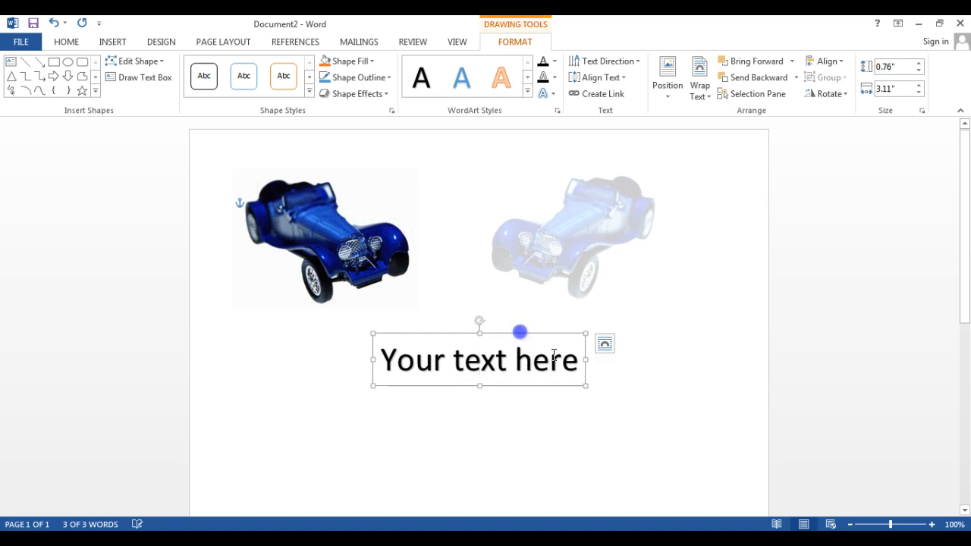
- Replace the WordArt's placeholder text with "Blue Car"
{"action": "left_click_drag", "start_coordinate": [582, 362], "coordinate": [399, 364]}
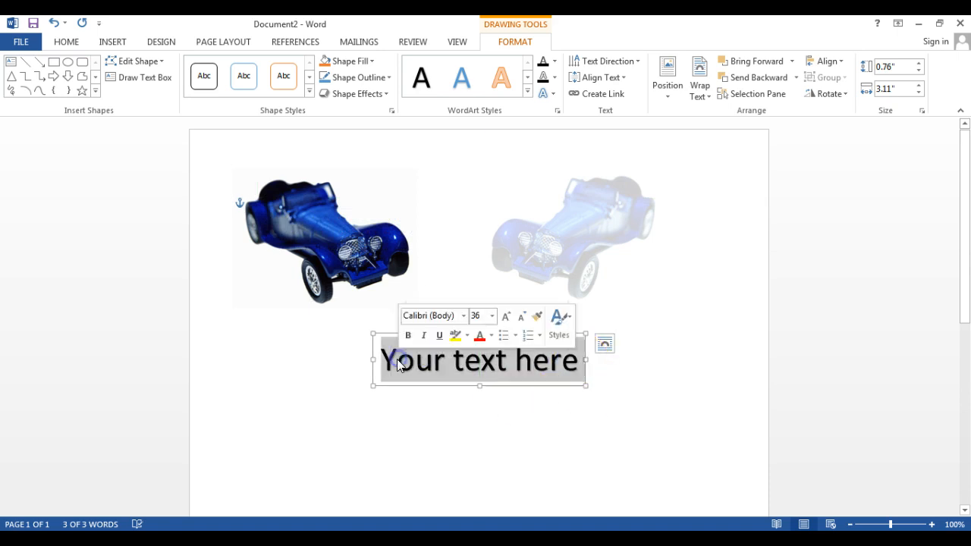
{"action": "type", "text": "Blue "}
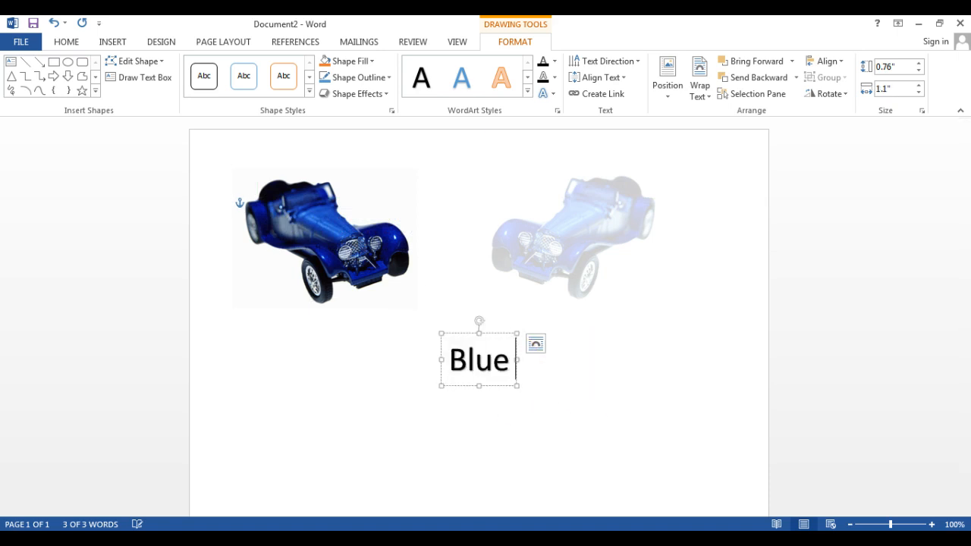
{"action": "type", "text": "Car"}
{"action": "left_click", "coordinate": [505, 371]}
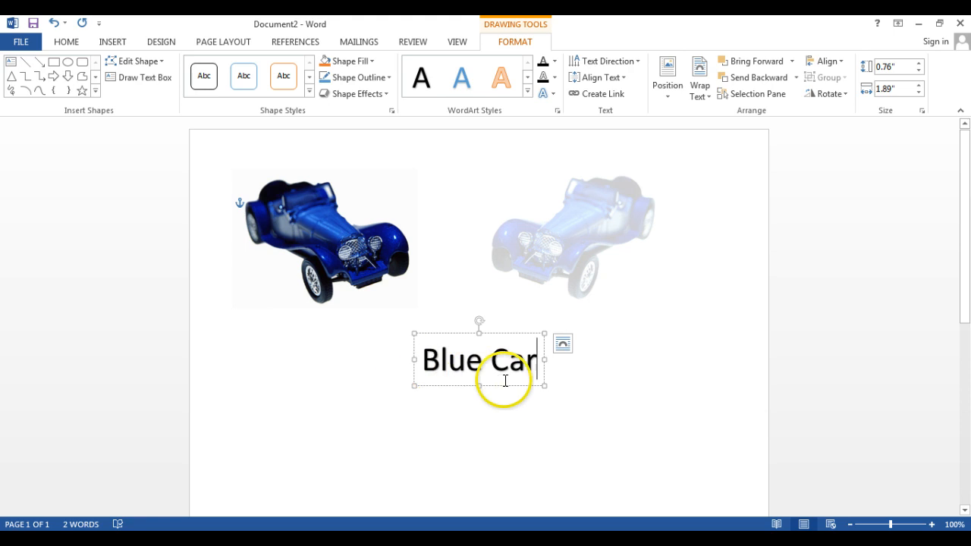
{"action": "left_click", "coordinate": [540, 369]}
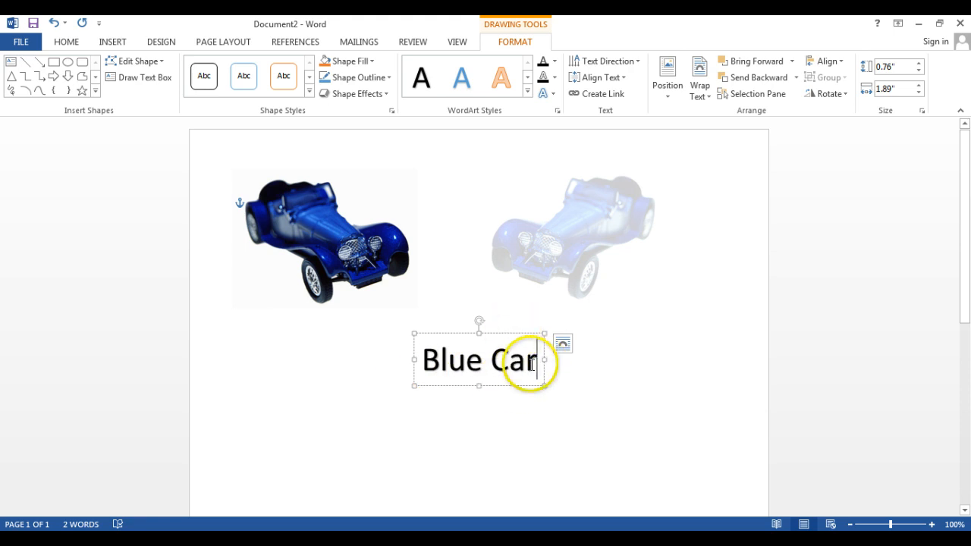
- Apply the Arch Up transform text effect to the Blue Car WordArt
{"action": "left_click_drag", "start_coordinate": [506, 335], "coordinate": [399, 349]}
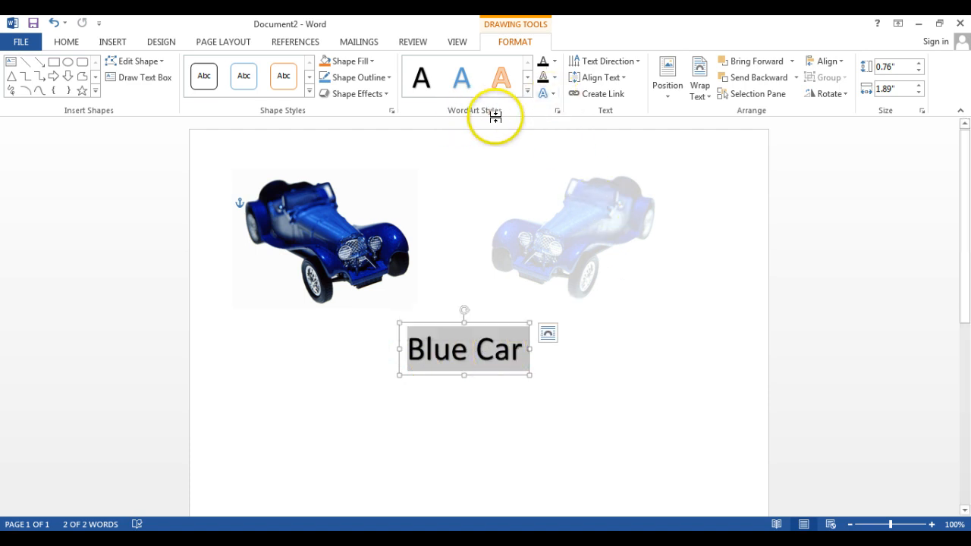
{"action": "left_click", "coordinate": [551, 95]}
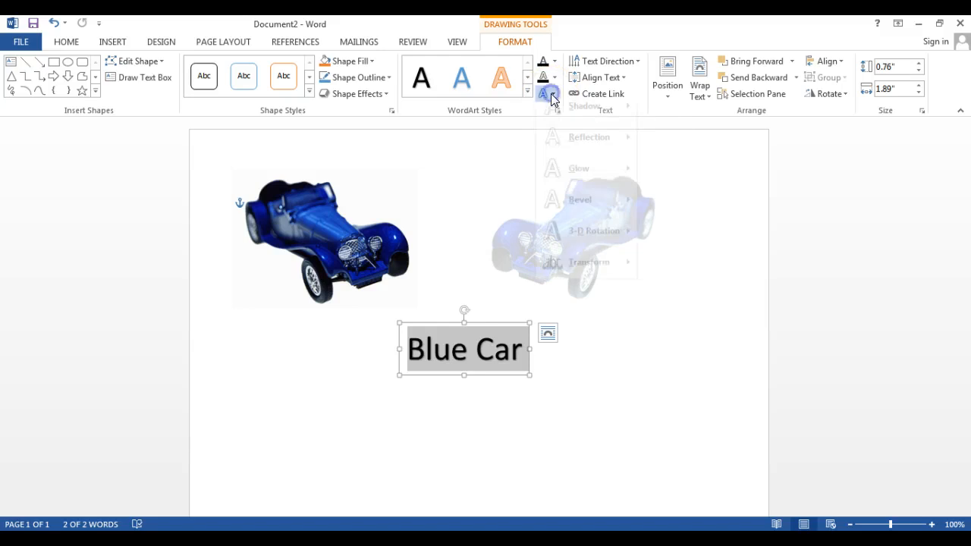
{"action": "mouse_move", "coordinate": [585, 287]}
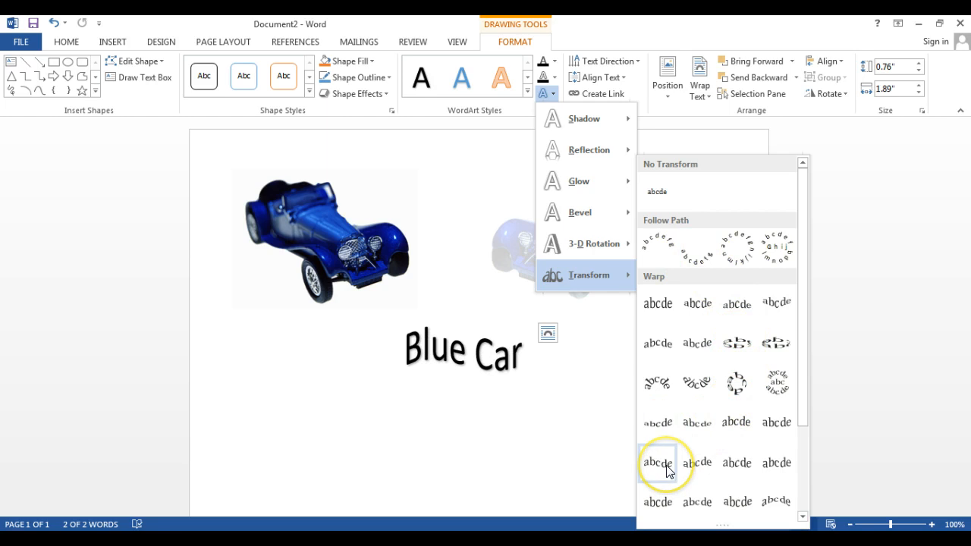
{"action": "left_click", "coordinate": [656, 244]}
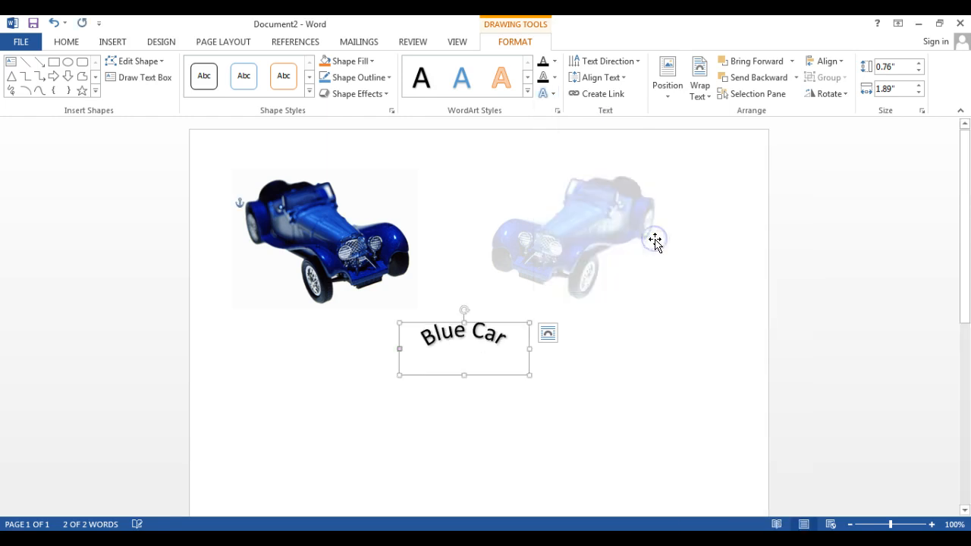
- Move the arched WordArt over the original car picture and enlarge its box to about 1.8 inches high and 2.99 inches wide
{"action": "left_click_drag", "start_coordinate": [469, 323], "coordinate": [301, 160]}
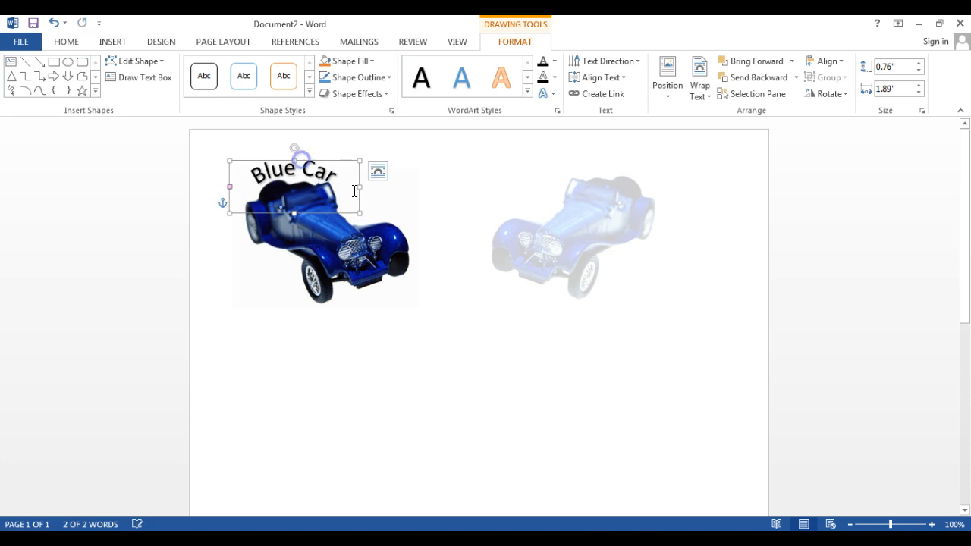
{"action": "left_click_drag", "start_coordinate": [358, 213], "coordinate": [434, 283]}
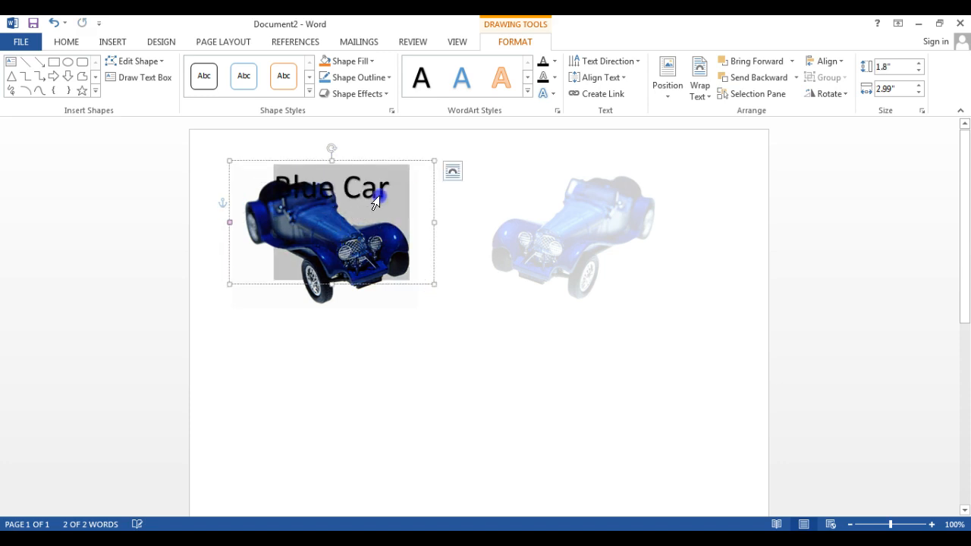
{"action": "mouse_move", "coordinate": [349, 160]}
{"action": "left_mouse_down"}
{"action": "mouse_move", "coordinate": [310, 148]}
{"action": "mouse_move", "coordinate": [289, 167]}
{"action": "mouse_move", "coordinate": [360, 175]}
{"action": "left_mouse_up"}
{"action": "left_click", "coordinate": [333, 169]}
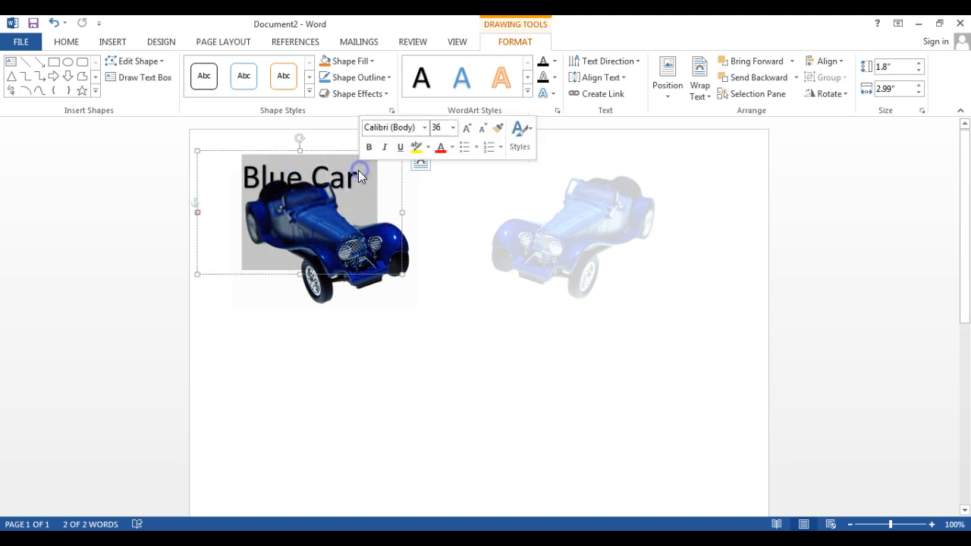
- Set the Blue Car WordArt text to font size 72 and colour it light blue
{"action": "left_click", "coordinate": [452, 127]}
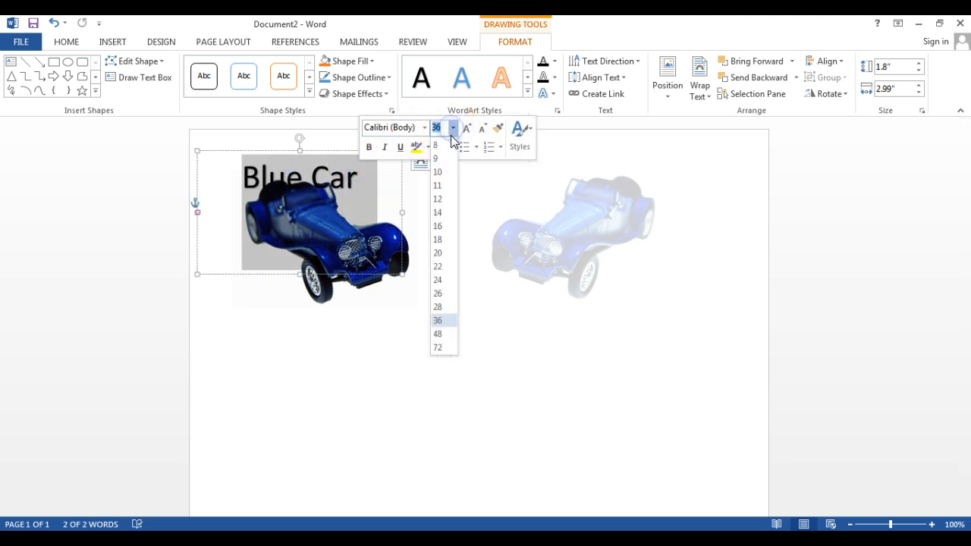
{"action": "left_click", "coordinate": [448, 345]}
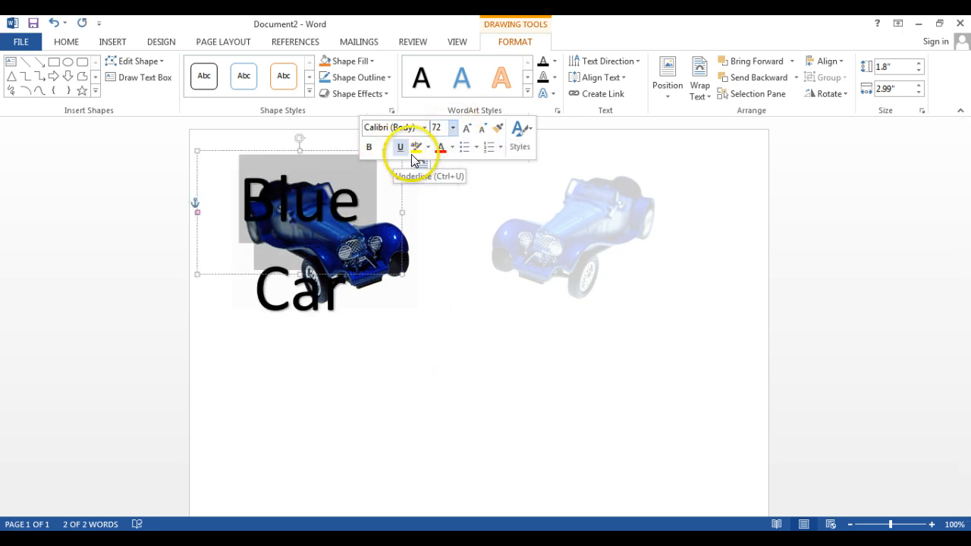
{"action": "left_click", "coordinate": [452, 147]}
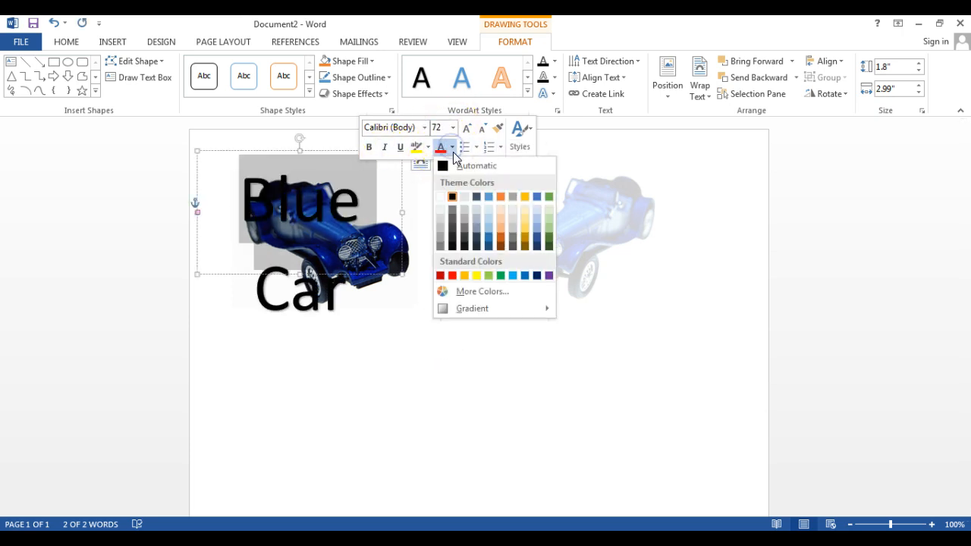
{"action": "left_click", "coordinate": [487, 228]}
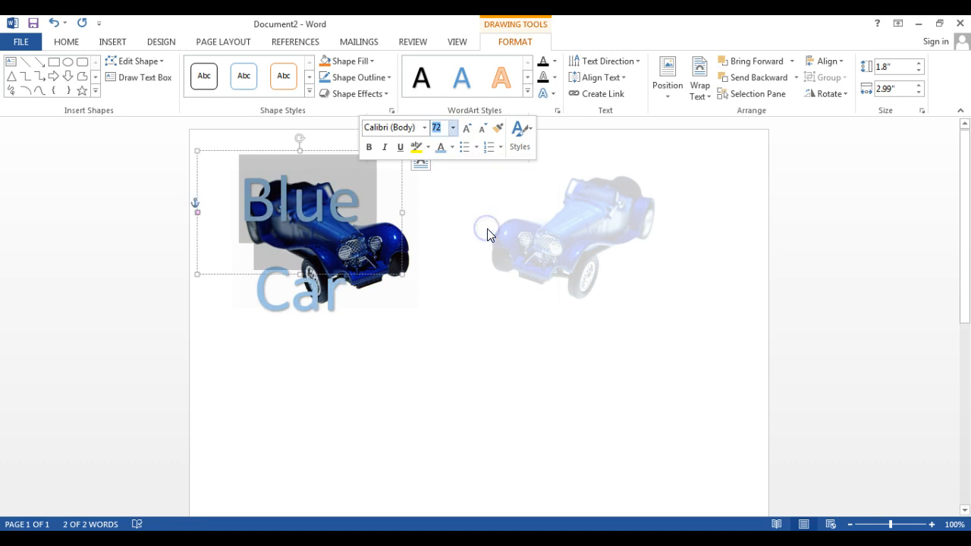
- Nudge the Blue Car WordArt upwards so that it arches over the top of the original car
{"action": "left_click", "coordinate": [500, 354]}
{"action": "double_click", "coordinate": [302, 155]}
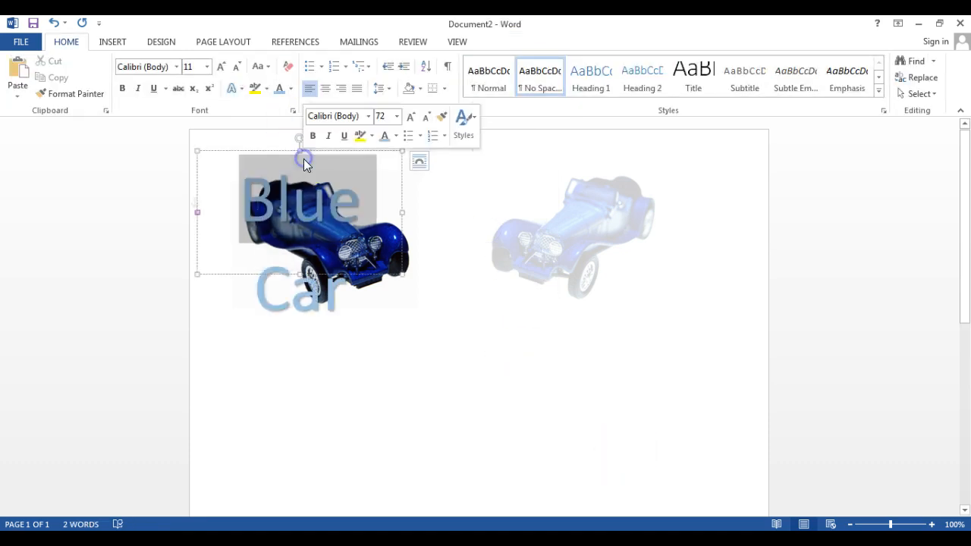
{"action": "left_click_drag", "start_coordinate": [280, 151], "coordinate": [277, 139]}
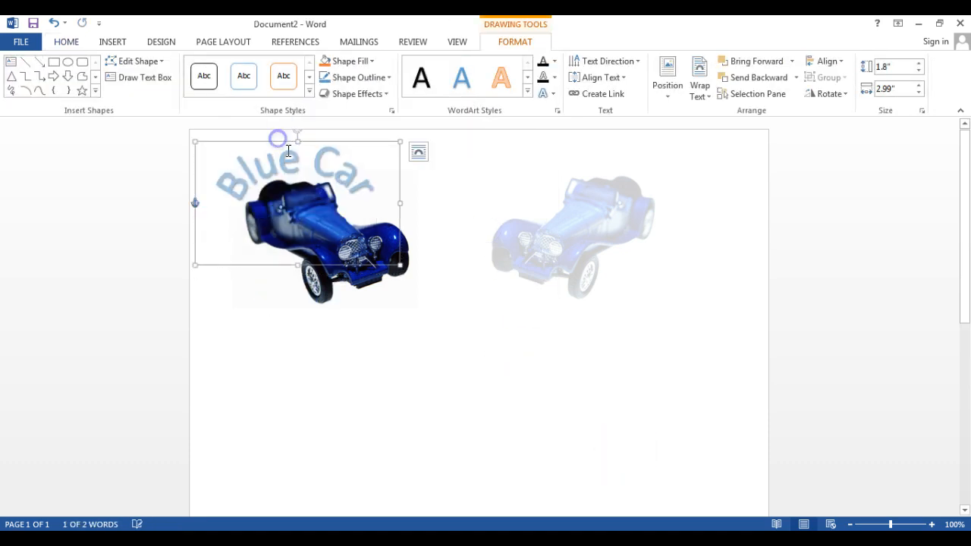
{"action": "left_click", "coordinate": [480, 334]}
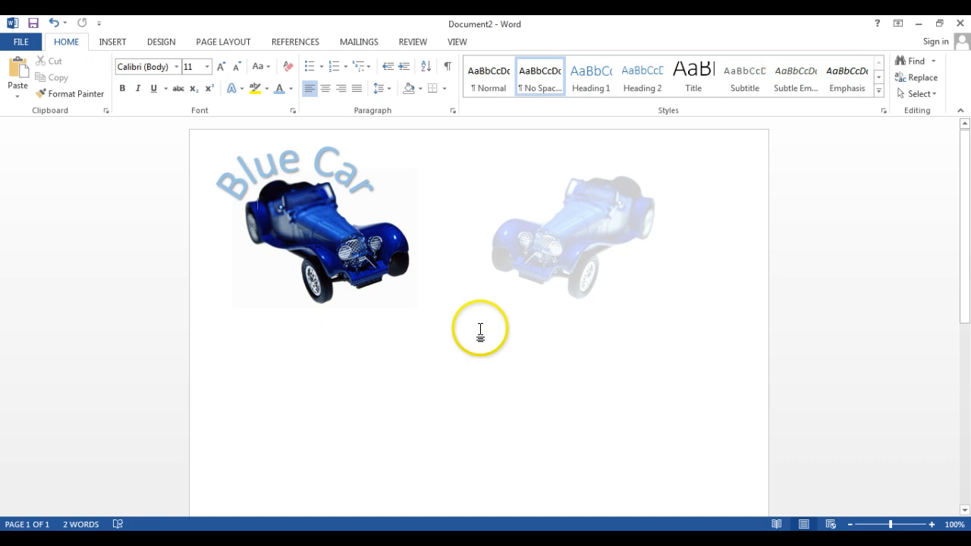
- Try the Blue Car WordArt over the washed-out car, and return it to its place above the original car
{"action": "double_click", "coordinate": [325, 163]}
{"action": "left_click_drag", "start_coordinate": [321, 141], "coordinate": [608, 193]}
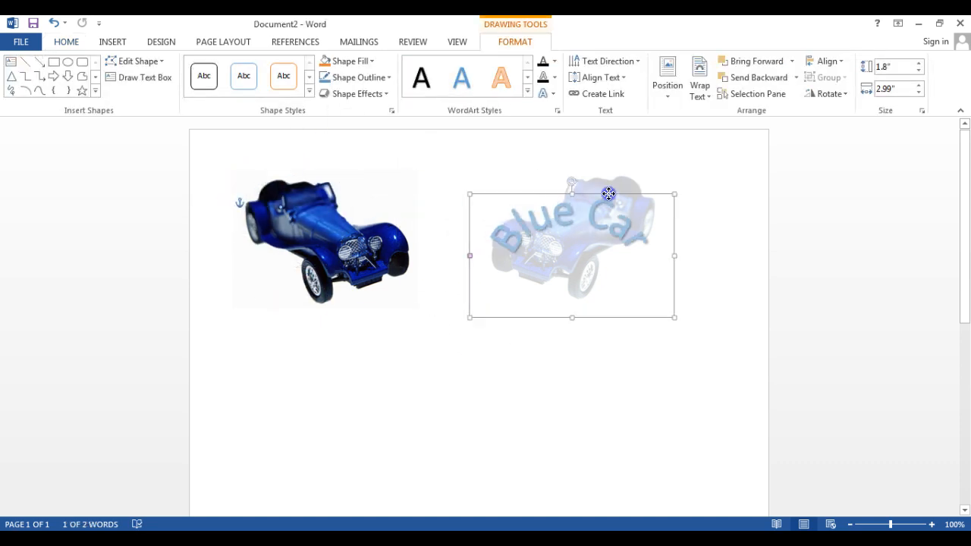
{"action": "left_click", "coordinate": [585, 364]}
{"action": "left_click", "coordinate": [572, 213]}
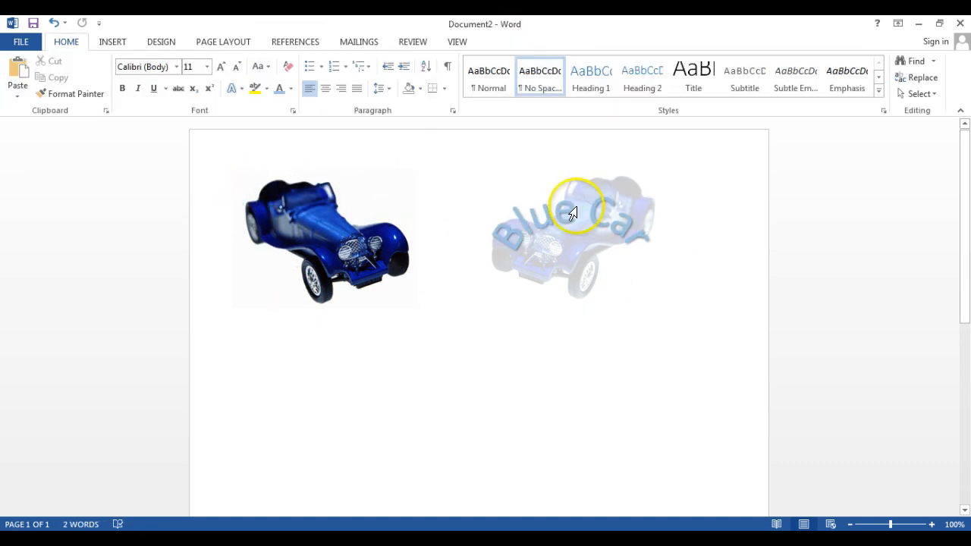
{"action": "left_click_drag", "start_coordinate": [537, 195], "coordinate": [304, 143]}
{"action": "left_click", "coordinate": [320, 161]}
{"action": "left_click", "coordinate": [480, 201]}
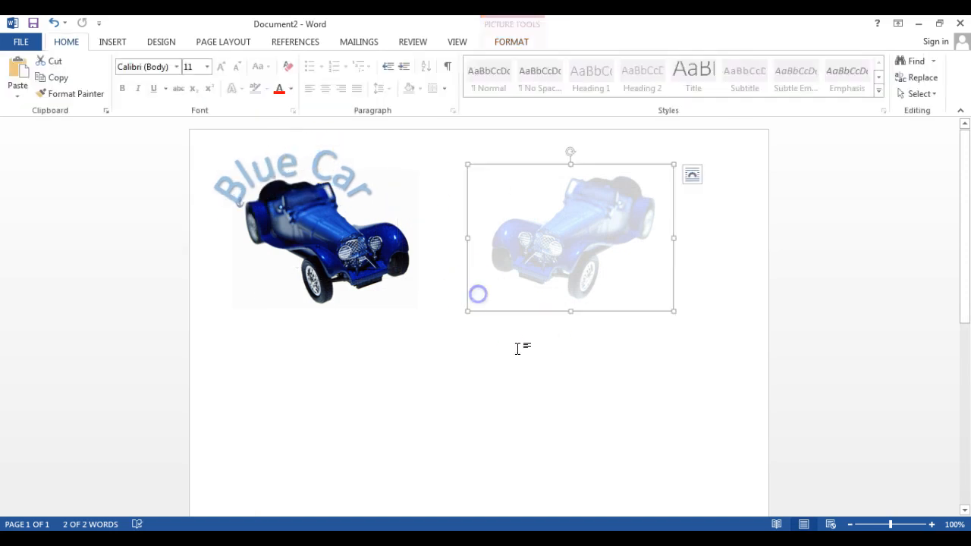
{"action": "left_click", "coordinate": [561, 374]}
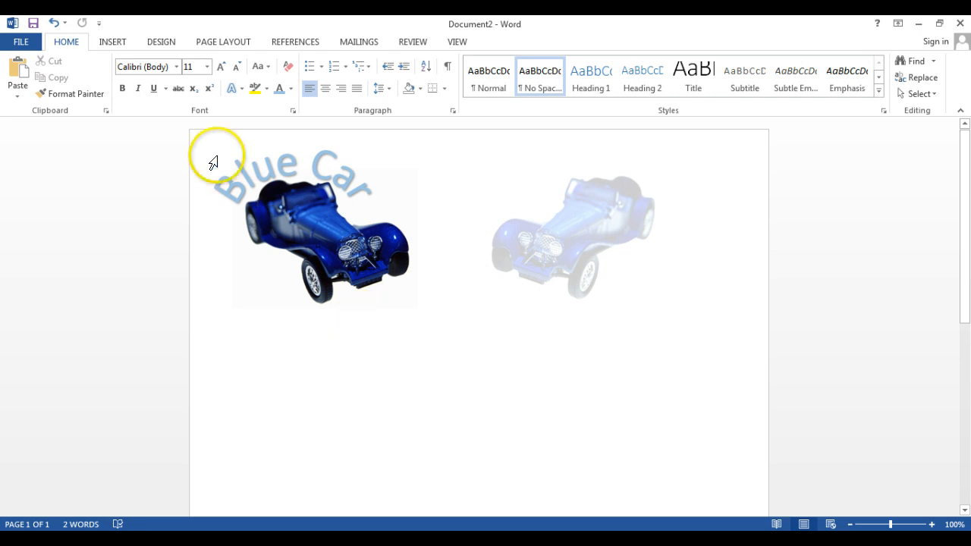
- Draw a text box about 1.67 inches high and 4.49 inches wide below the two car pictures
{"action": "left_click", "coordinate": [113, 44]}
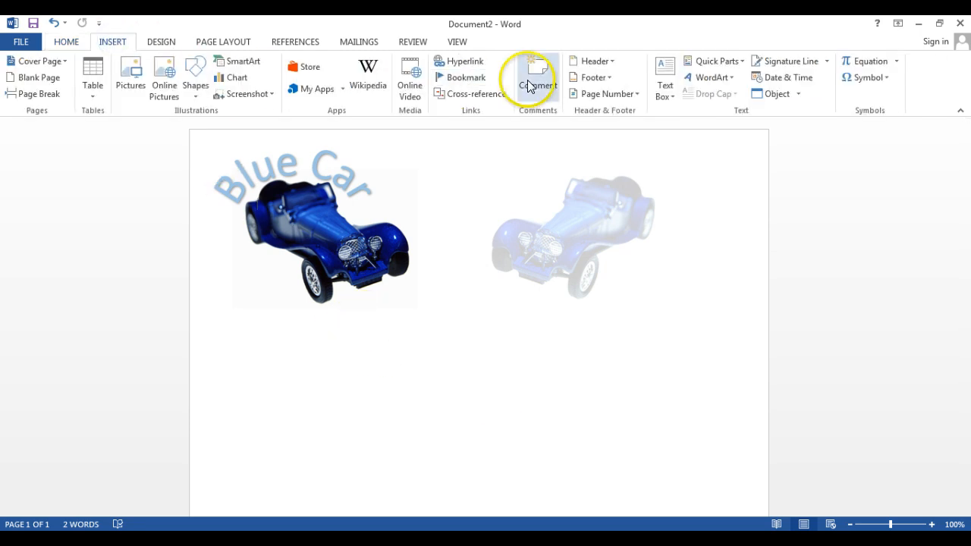
{"action": "left_click", "coordinate": [665, 89]}
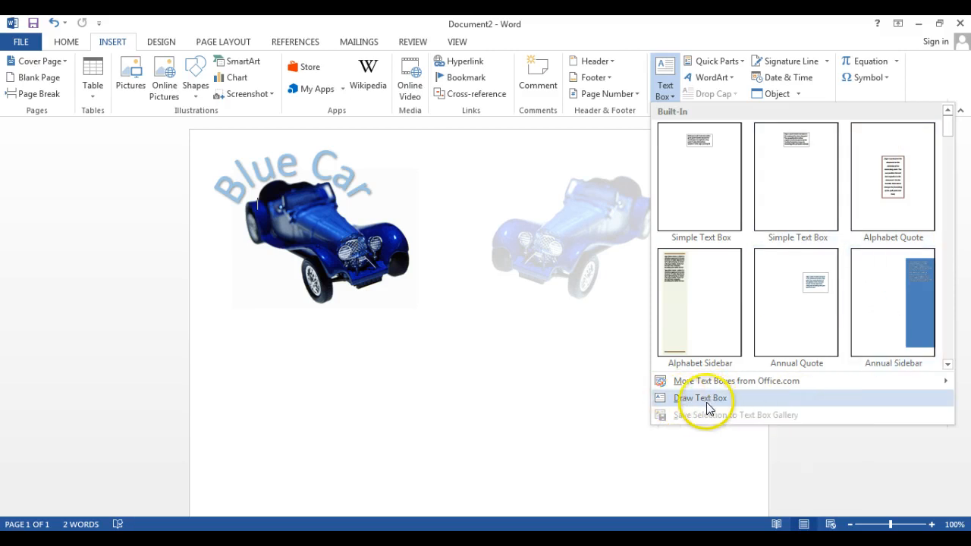
{"action": "left_click", "coordinate": [684, 400]}
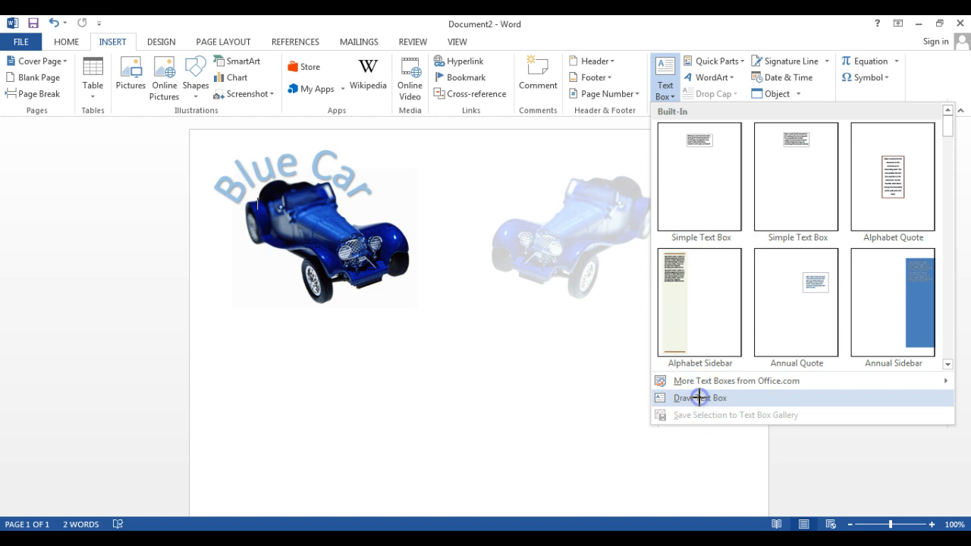
{"action": "left_click", "coordinate": [699, 398]}
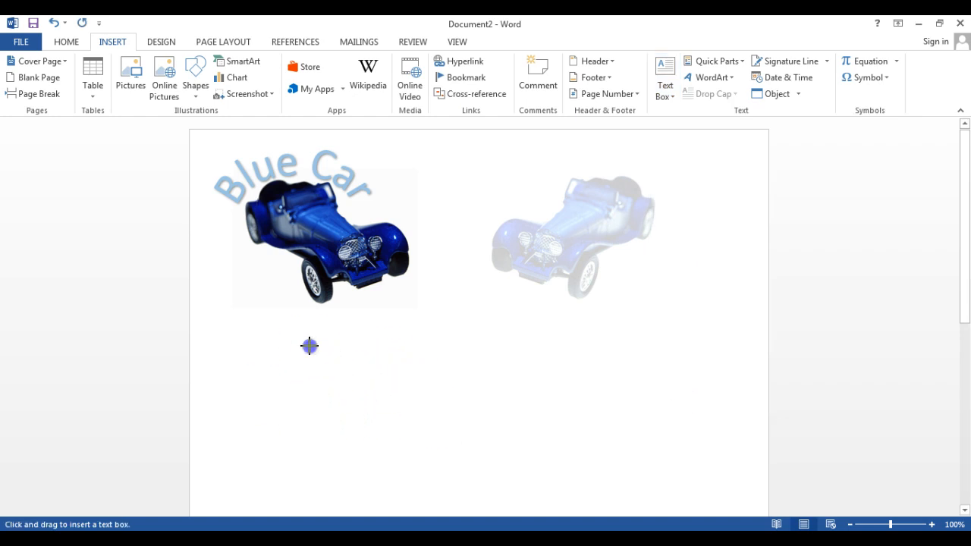
{"action": "left_click_drag", "start_coordinate": [489, 439], "coordinate": [616, 460]}
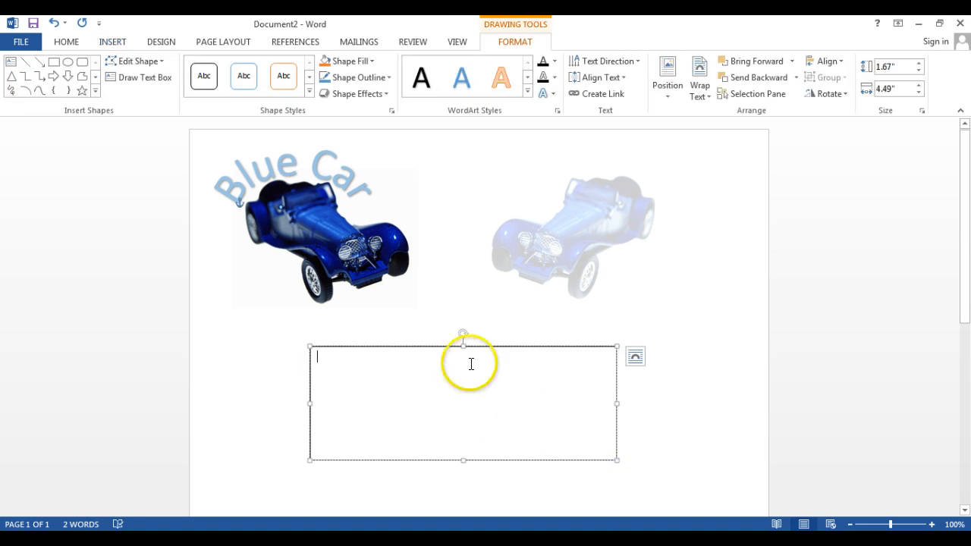
- Fill the text box with the standard purple and give it a thicker yellow outline
{"action": "left_click", "coordinate": [371, 62]}
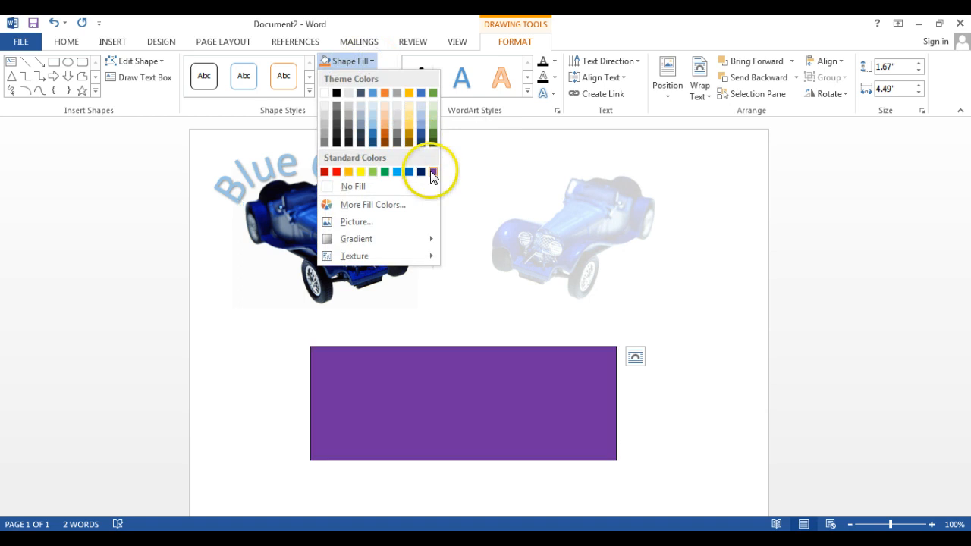
{"action": "left_click", "coordinate": [432, 171]}
{"action": "left_click", "coordinate": [370, 78]}
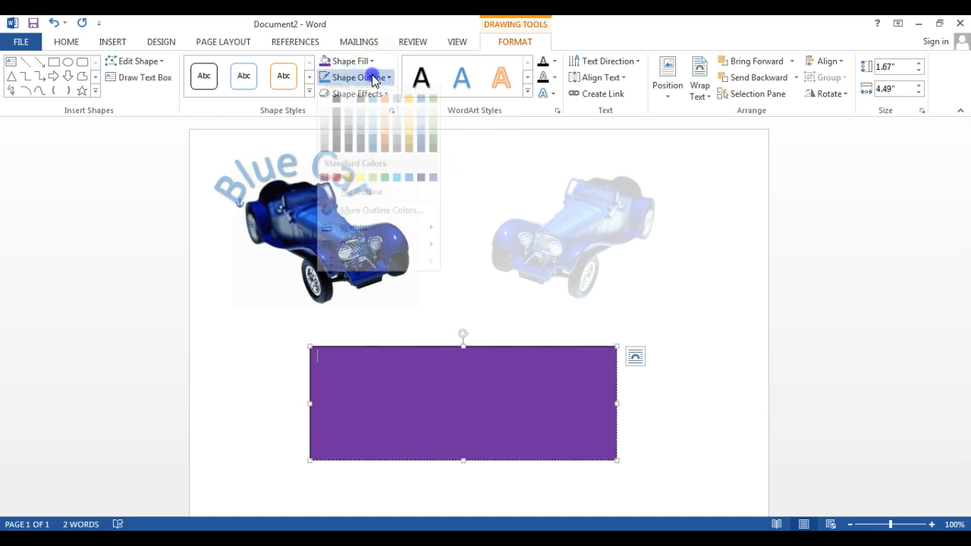
{"action": "left_click", "coordinate": [360, 189]}
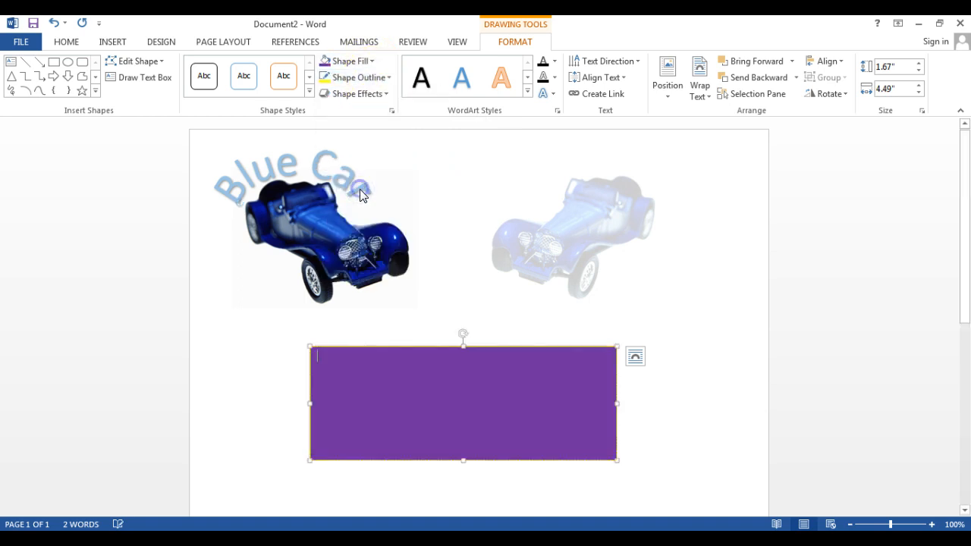
{"action": "left_click", "coordinate": [389, 80]}
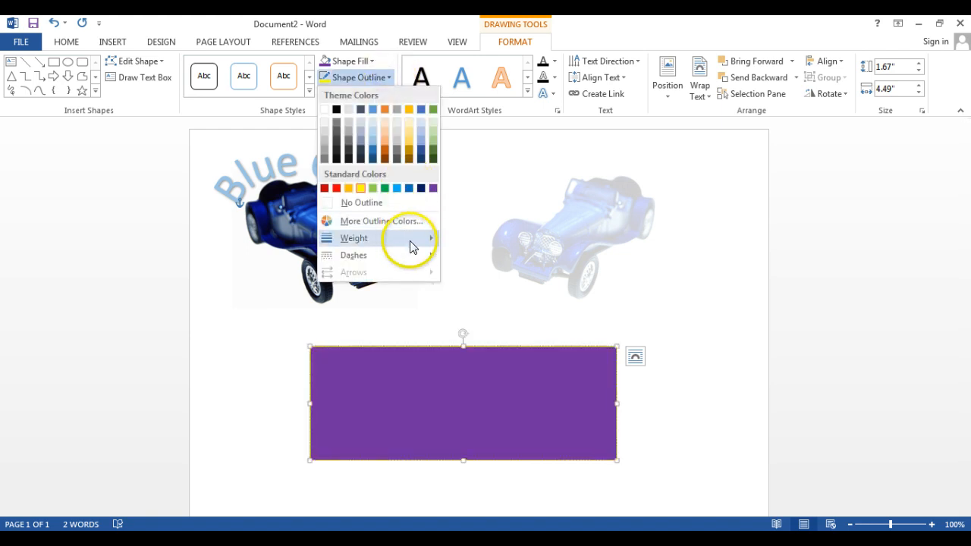
{"action": "mouse_move", "coordinate": [417, 238]}
{"action": "left_click", "coordinate": [483, 333]}
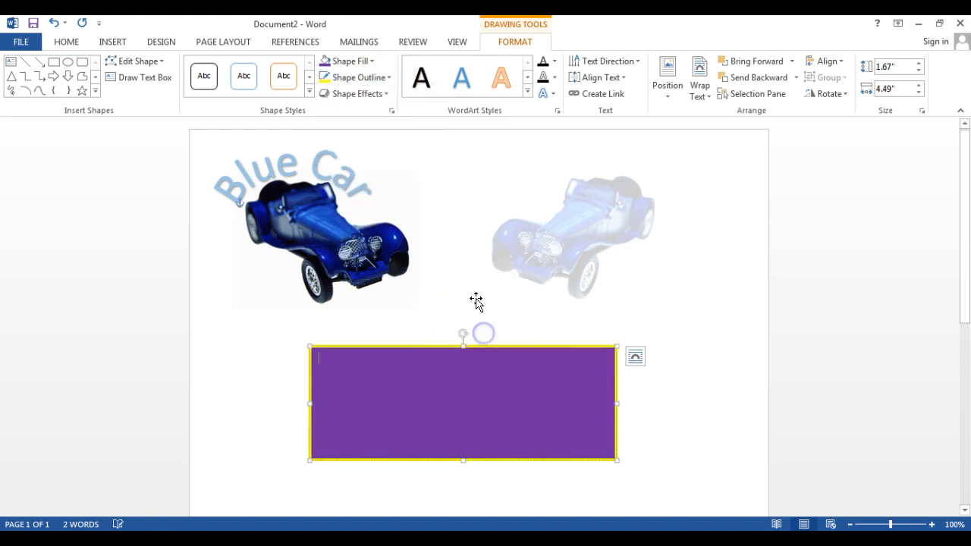
- Examine the preset shape styles and the outline options available for the text box
{"action": "left_click", "coordinate": [309, 92]}
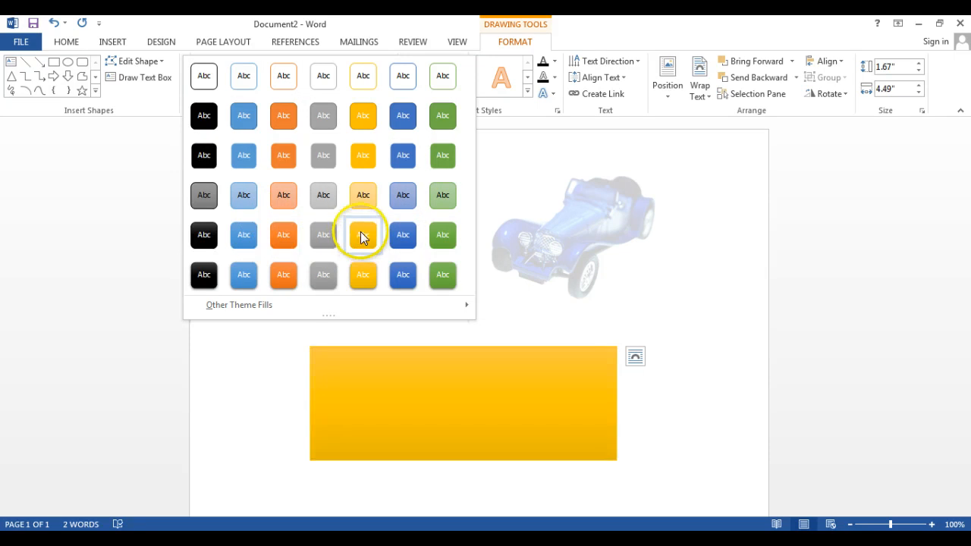
{"action": "left_click", "coordinate": [497, 151]}
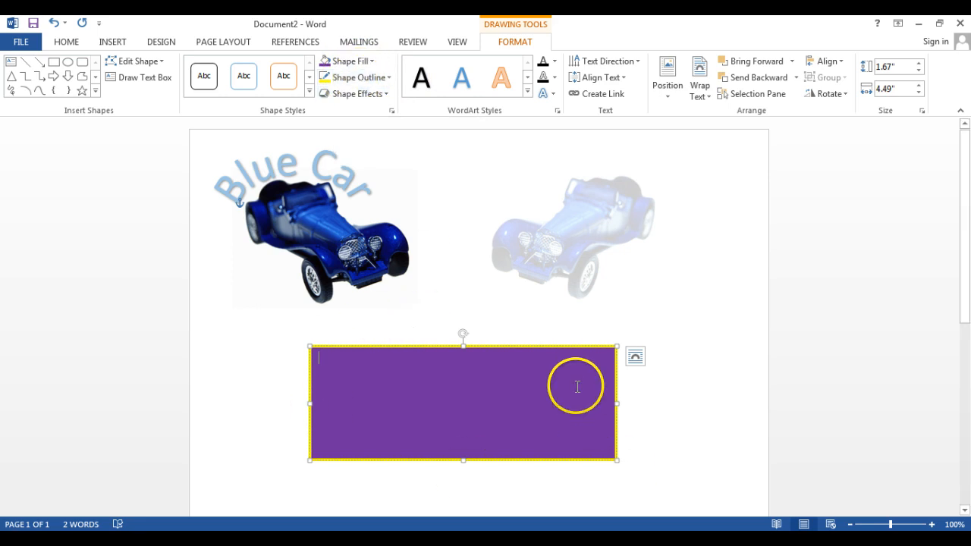
{"action": "left_click", "coordinate": [376, 77]}
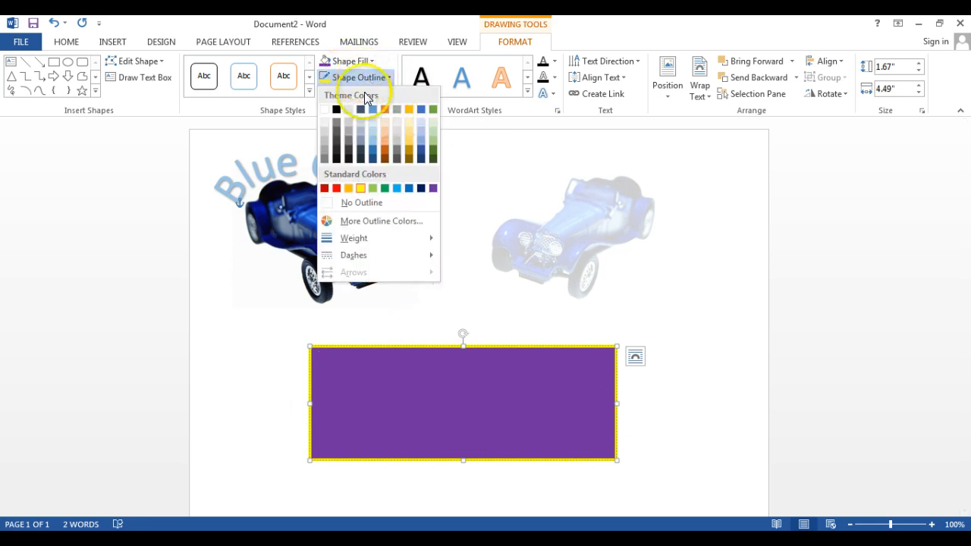
- Remove the outline from the purple text box, keeping its plain purple fill
{"action": "left_click", "coordinate": [362, 202]}
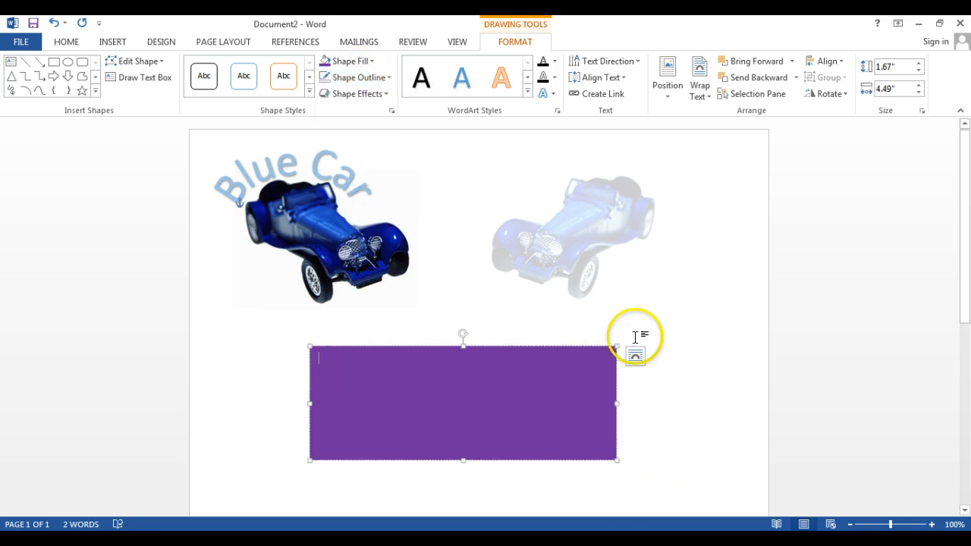
{"action": "left_click", "coordinate": [308, 91]}
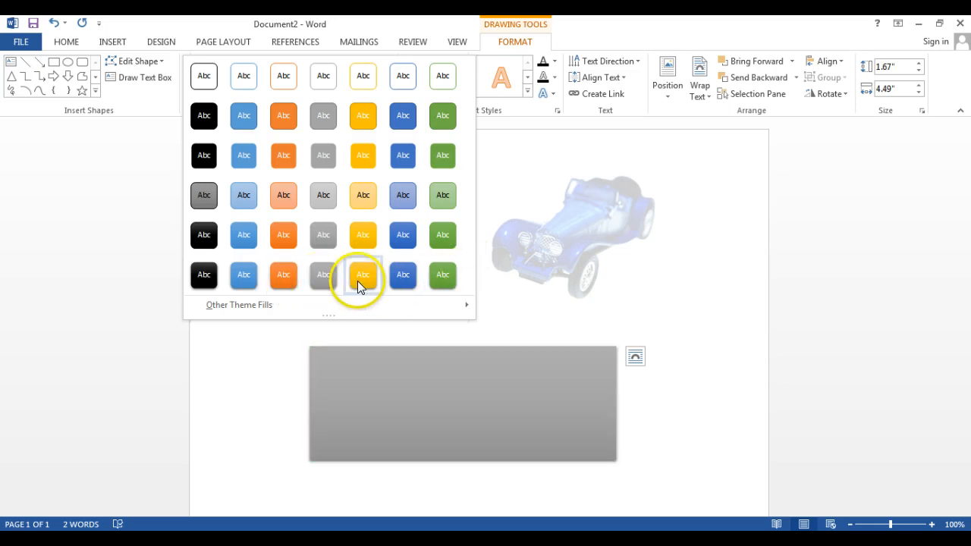
{"action": "left_click", "coordinate": [563, 320]}
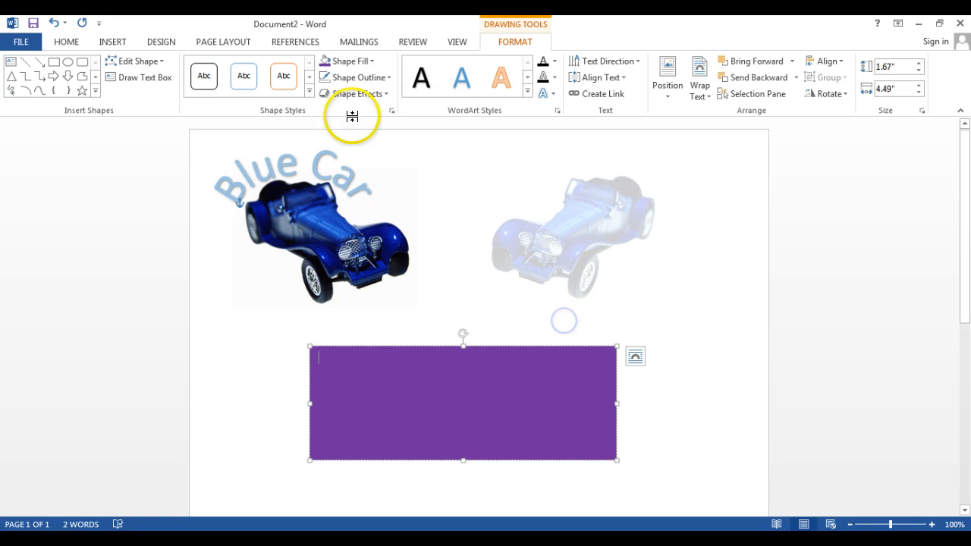
{"action": "left_click", "coordinate": [357, 77]}
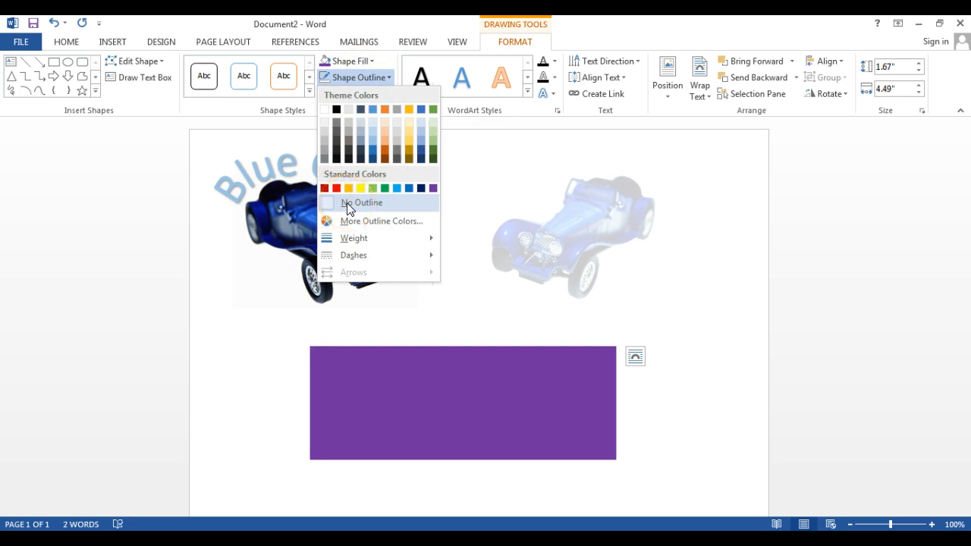
{"action": "left_click", "coordinate": [522, 370]}
{"action": "left_click", "coordinate": [376, 77]}
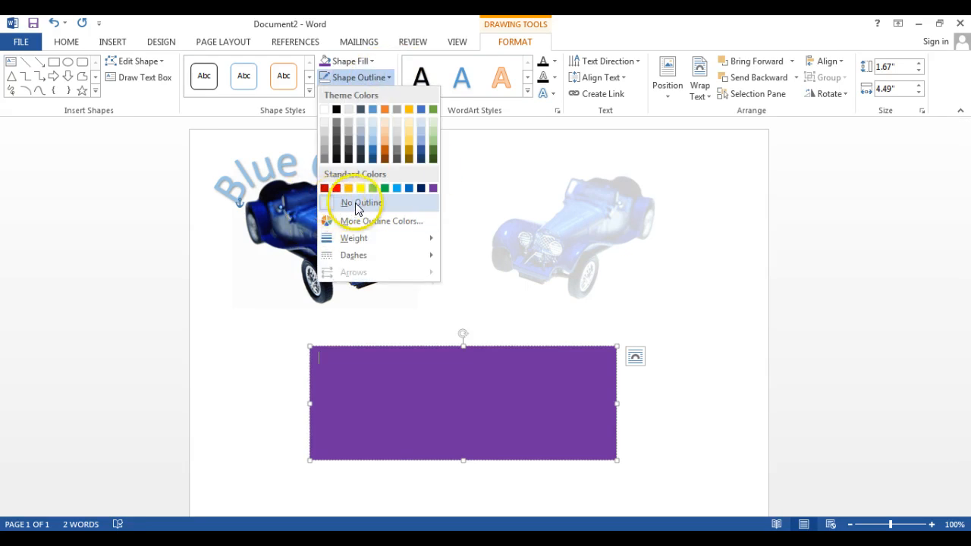
{"action": "left_click", "coordinate": [633, 309]}
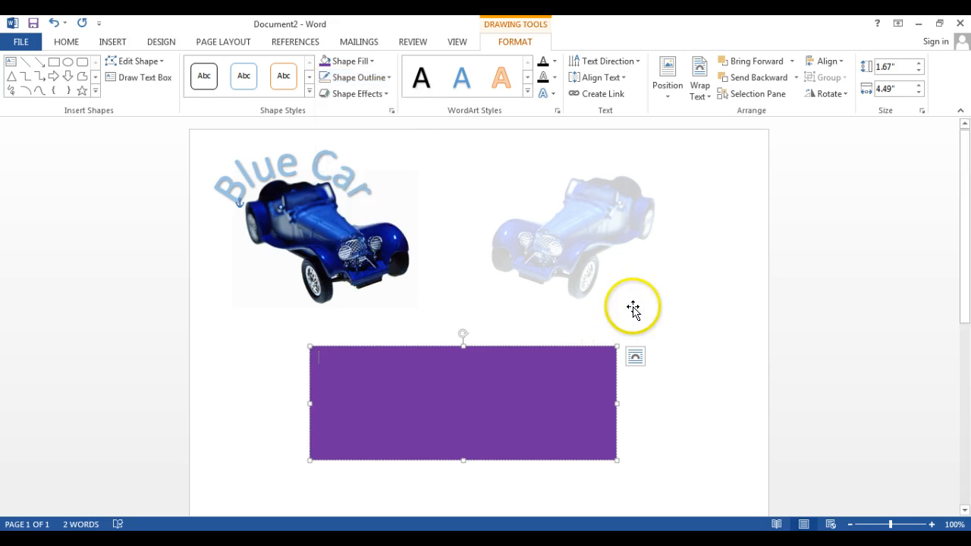
- Place the purple text box over the original car picture and the Blue Car WordArt, with Behind Text wrapping
{"action": "left_click_drag", "start_coordinate": [489, 345], "coordinate": [397, 213]}
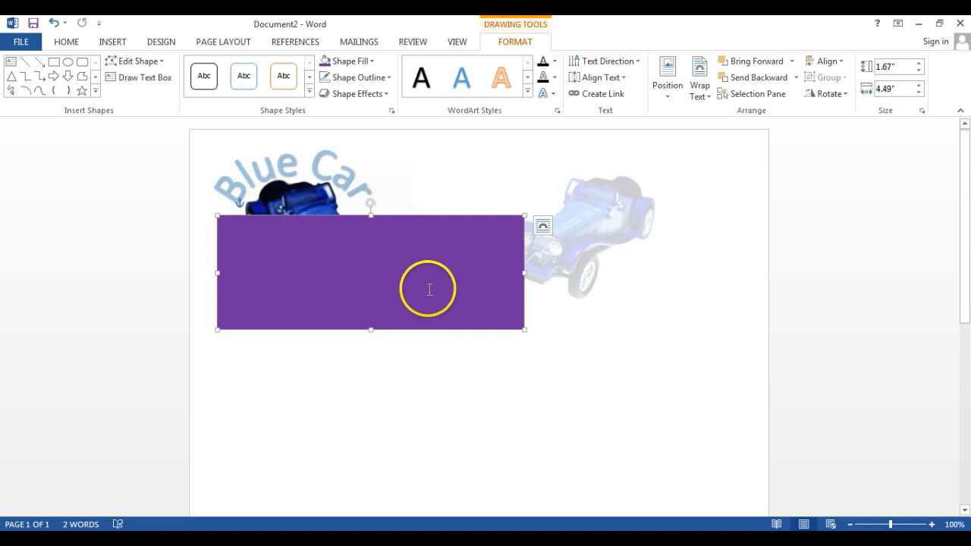
{"action": "left_click", "coordinate": [541, 227]}
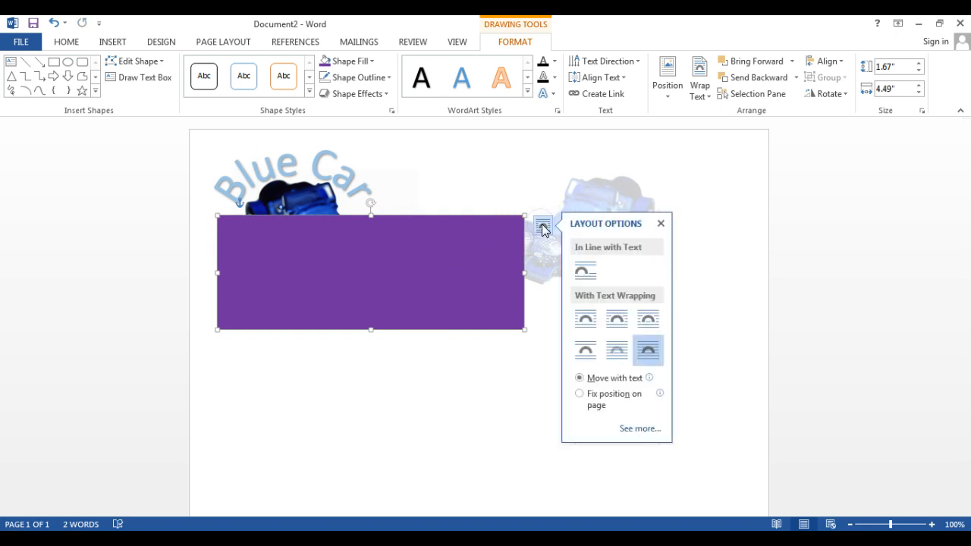
{"action": "left_click", "coordinate": [617, 355]}
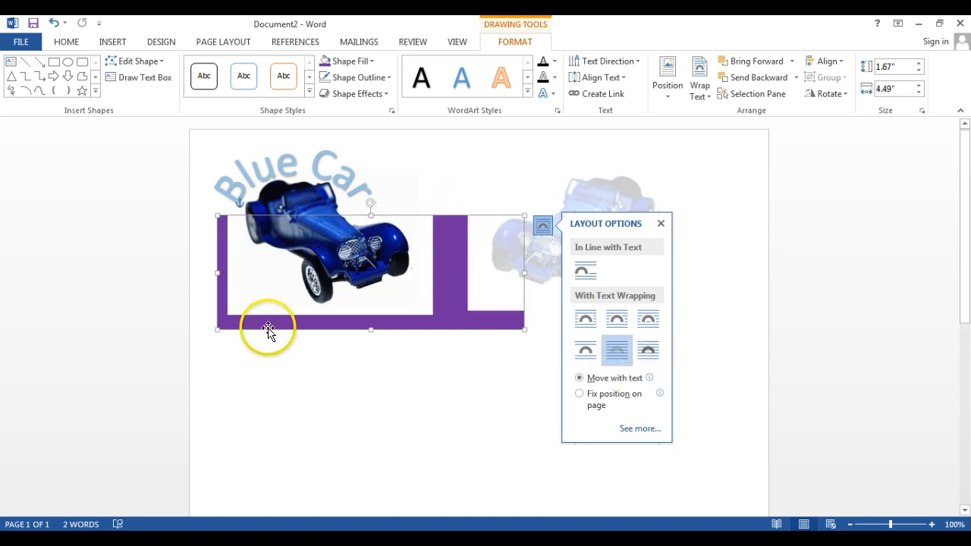
{"action": "left_click_drag", "start_coordinate": [266, 328], "coordinate": [251, 263]}
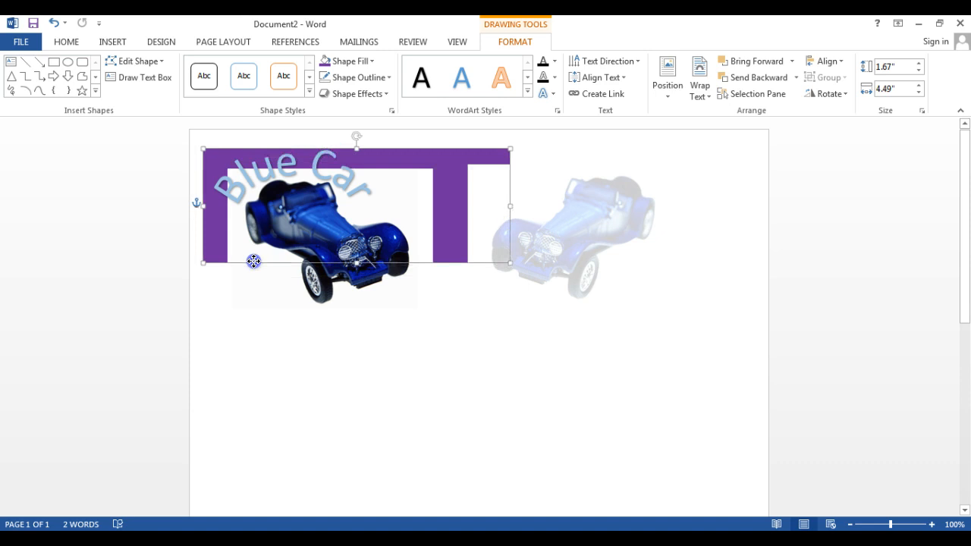
- Resize the purple box to about 2.87 inches high and 3.72 inches wide so it frames the original car and WordArt
{"action": "left_click_drag", "start_coordinate": [354, 264], "coordinate": [350, 346]}
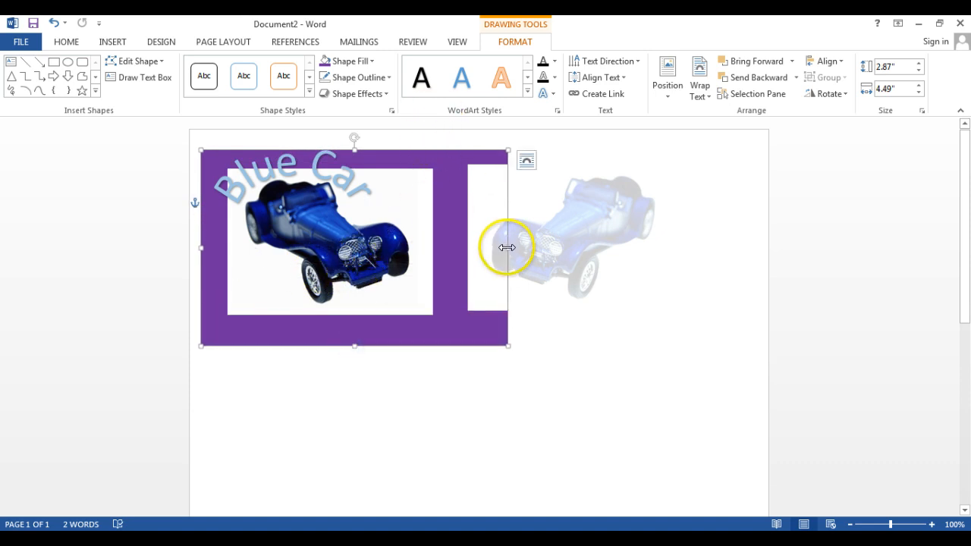
{"action": "left_click_drag", "start_coordinate": [508, 247], "coordinate": [454, 244]}
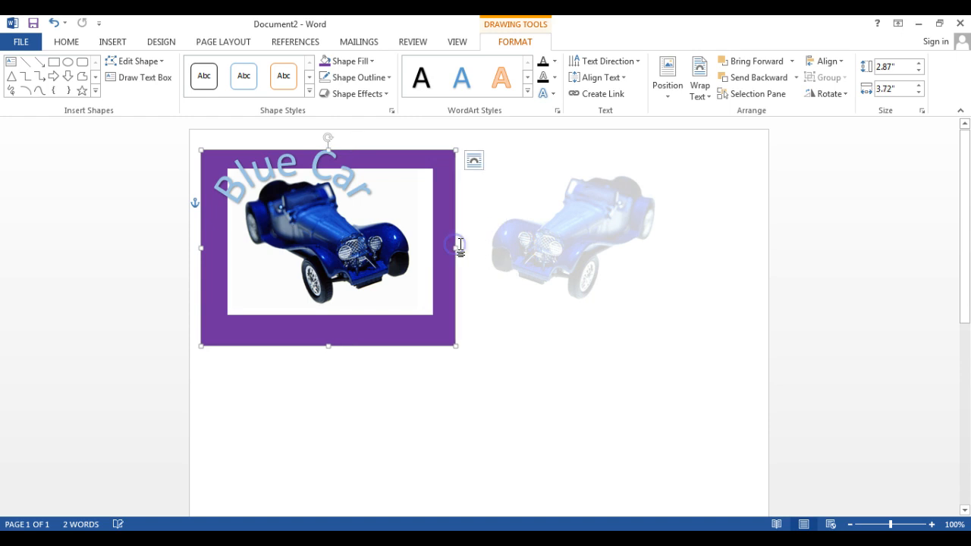
{"action": "left_click_drag", "start_coordinate": [416, 150], "coordinate": [418, 146]}
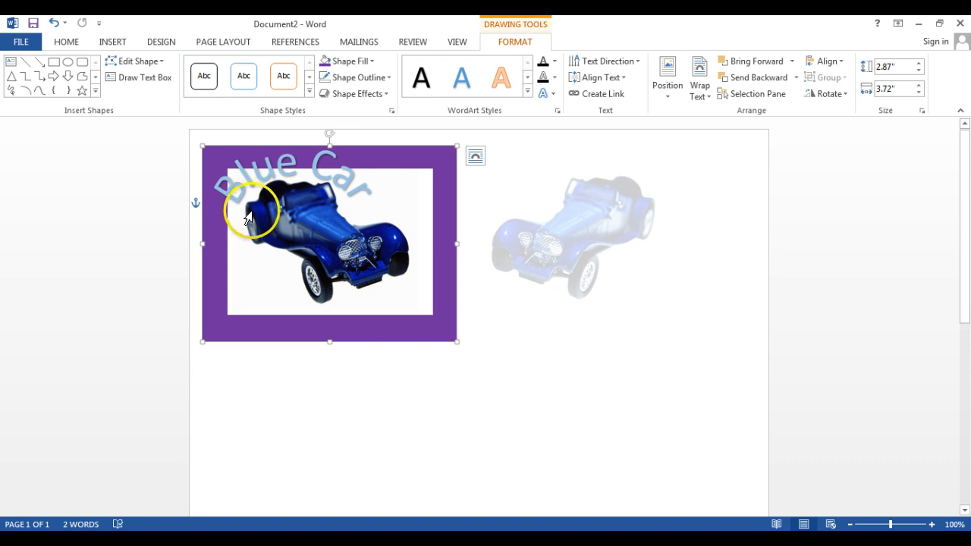
- Try Remove Background on the original car picture, and undo it
{"action": "left_click", "coordinate": [268, 282]}
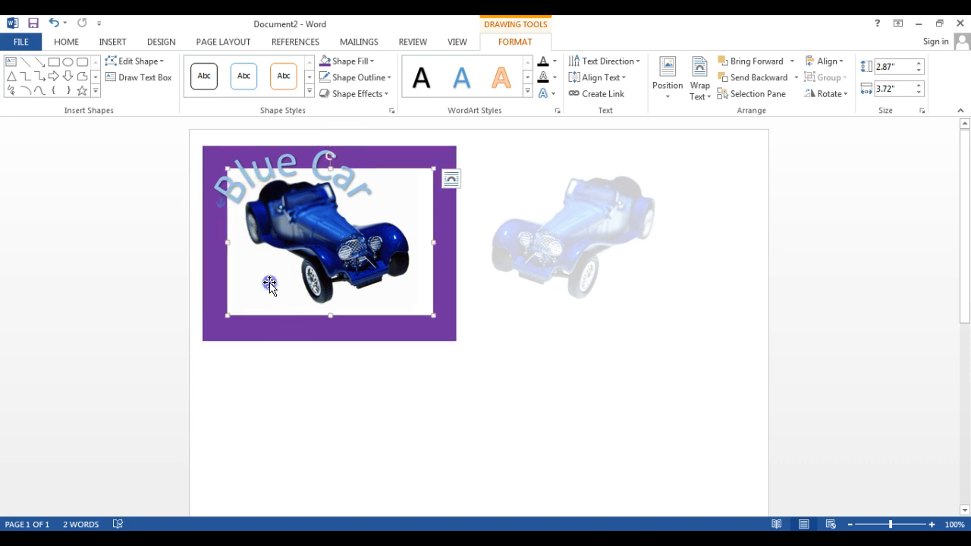
{"action": "left_click", "coordinate": [152, 42]}
{"action": "left_click", "coordinate": [108, 43]}
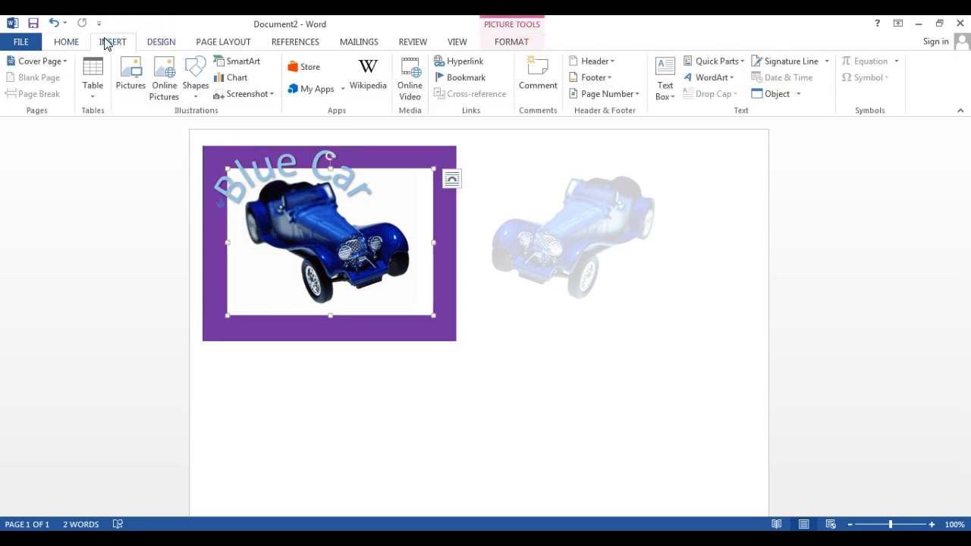
{"action": "left_click", "coordinate": [164, 41]}
{"action": "left_click", "coordinate": [202, 46]}
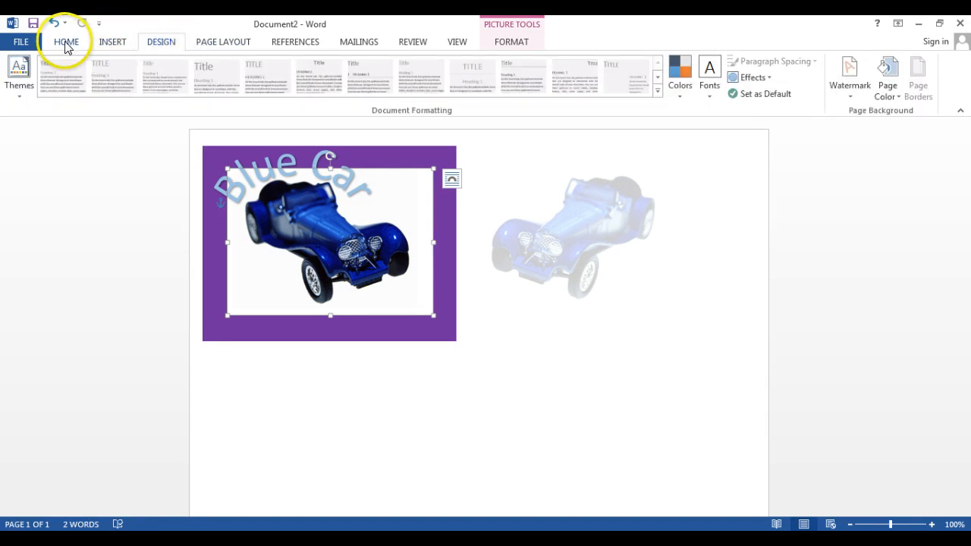
{"action": "left_click", "coordinate": [522, 42]}
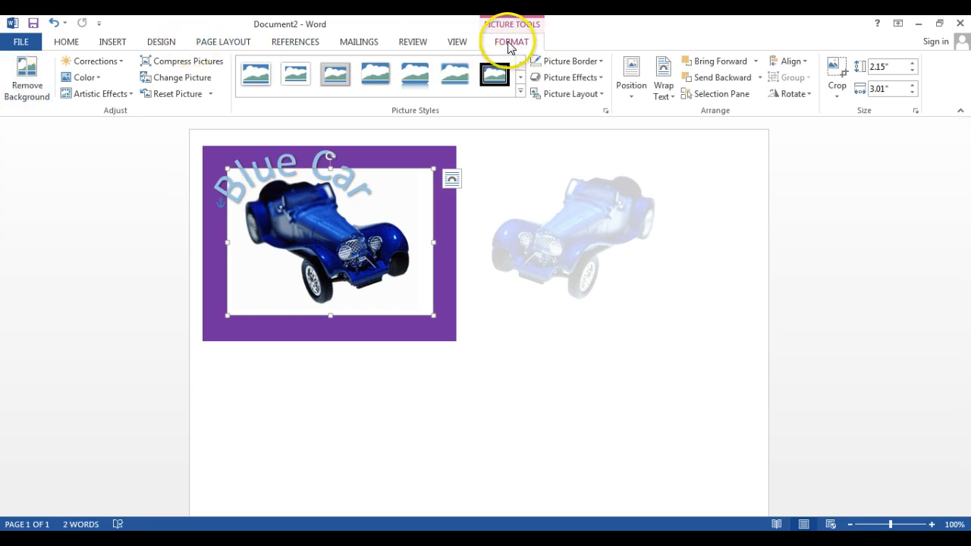
{"action": "left_click", "coordinate": [23, 87]}
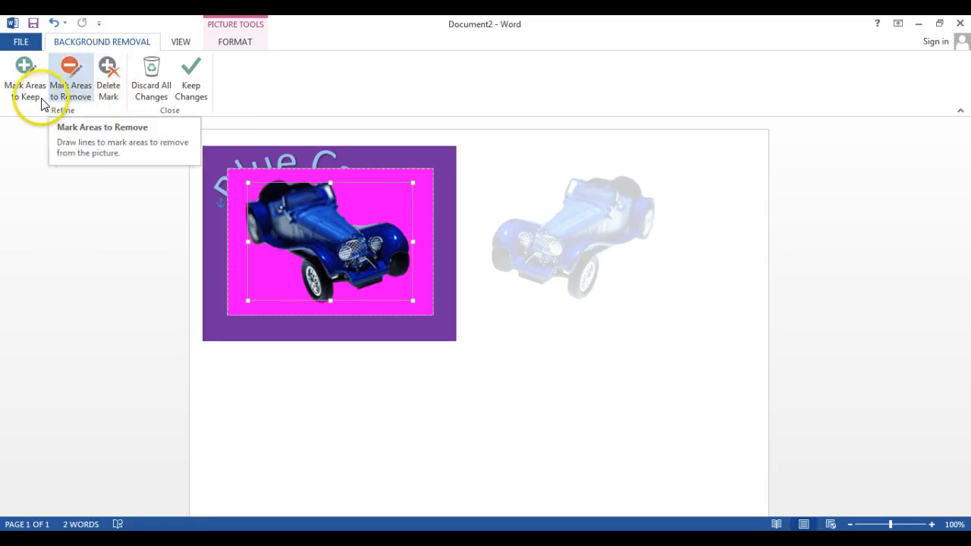
{"action": "left_click", "coordinate": [54, 23]}
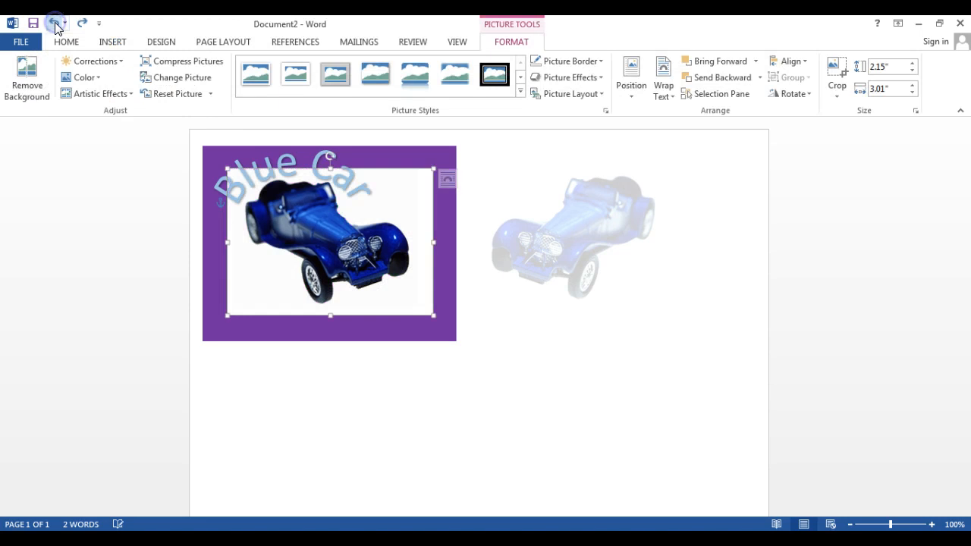
- Make the white background of the original car picture transparent with Set Transparent Color
{"action": "left_click", "coordinate": [89, 68]}
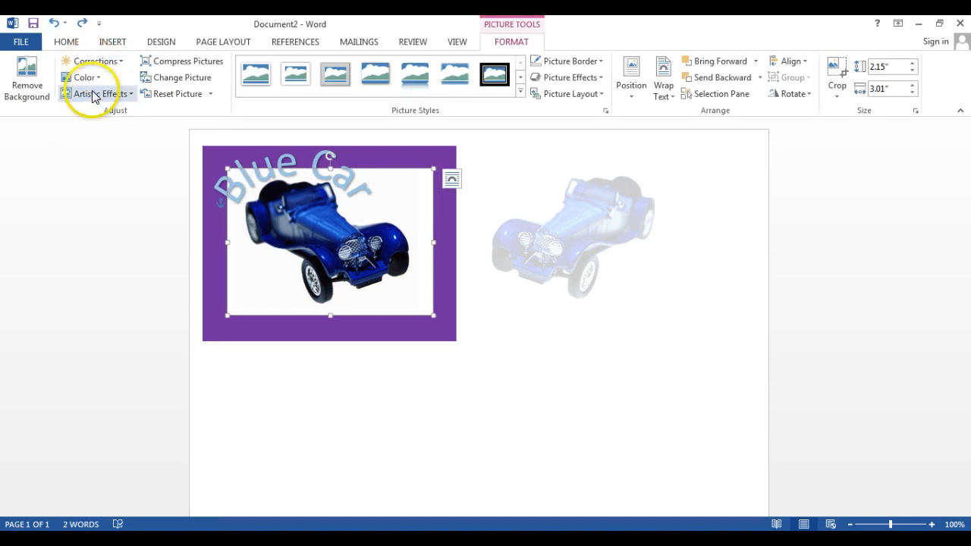
{"action": "left_click", "coordinate": [95, 78]}
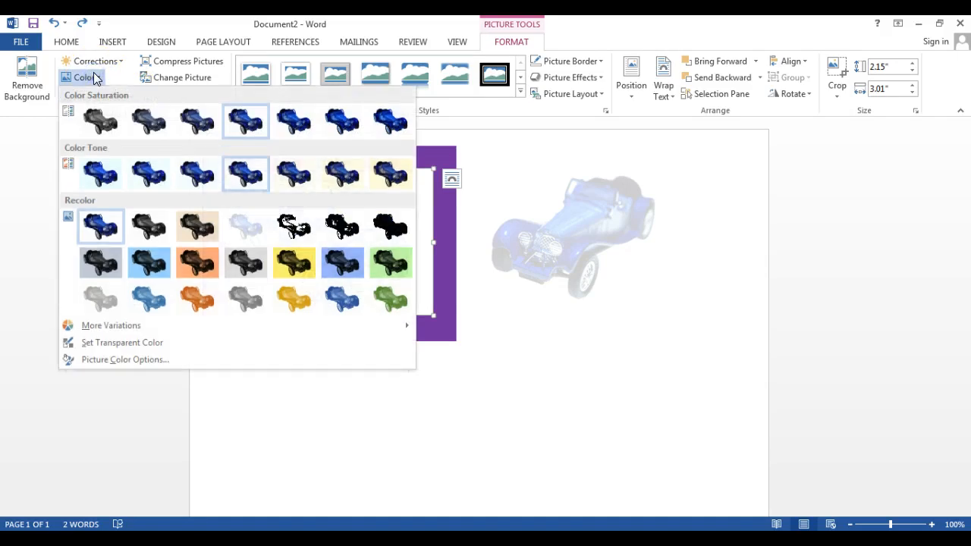
{"action": "left_click", "coordinate": [125, 342]}
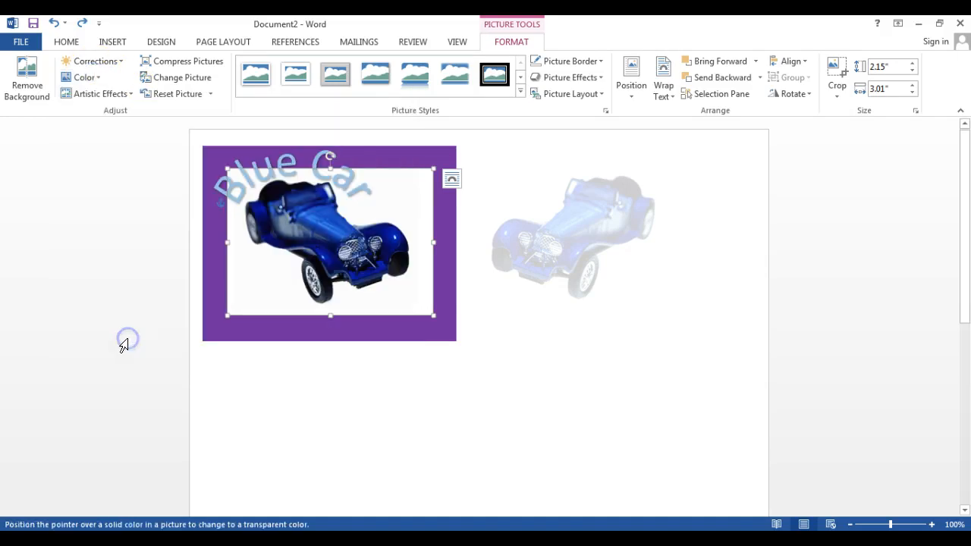
{"action": "left_click", "coordinate": [400, 197]}
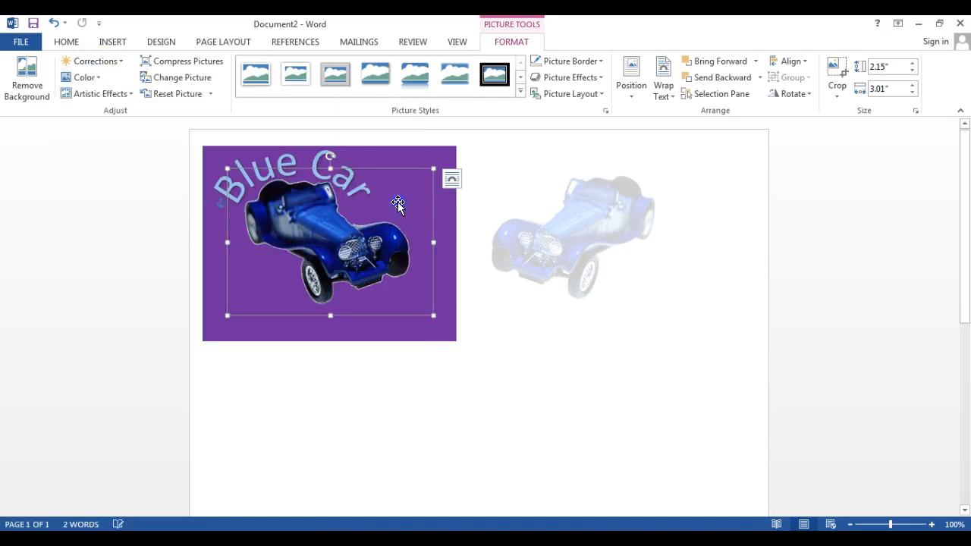
{"action": "left_click", "coordinate": [99, 79]}
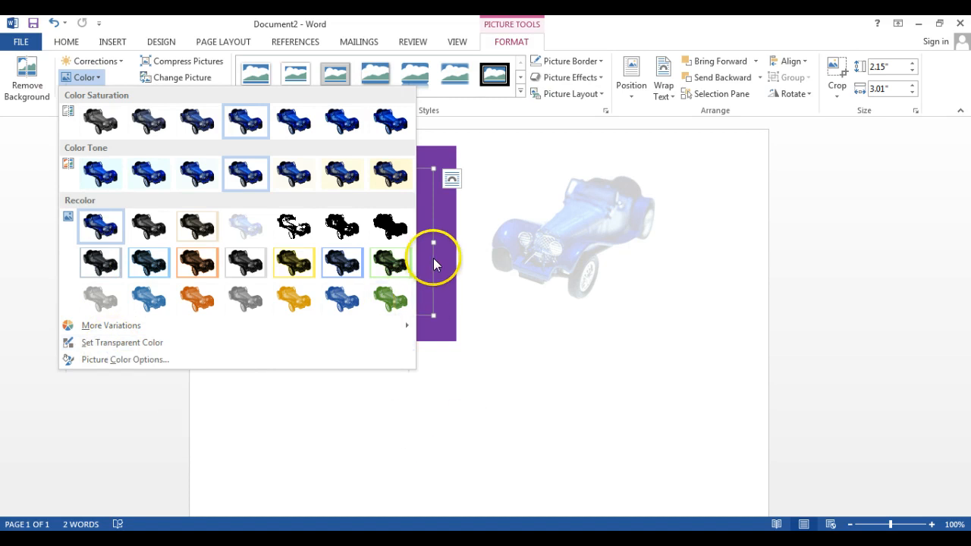
{"action": "left_click", "coordinate": [100, 344]}
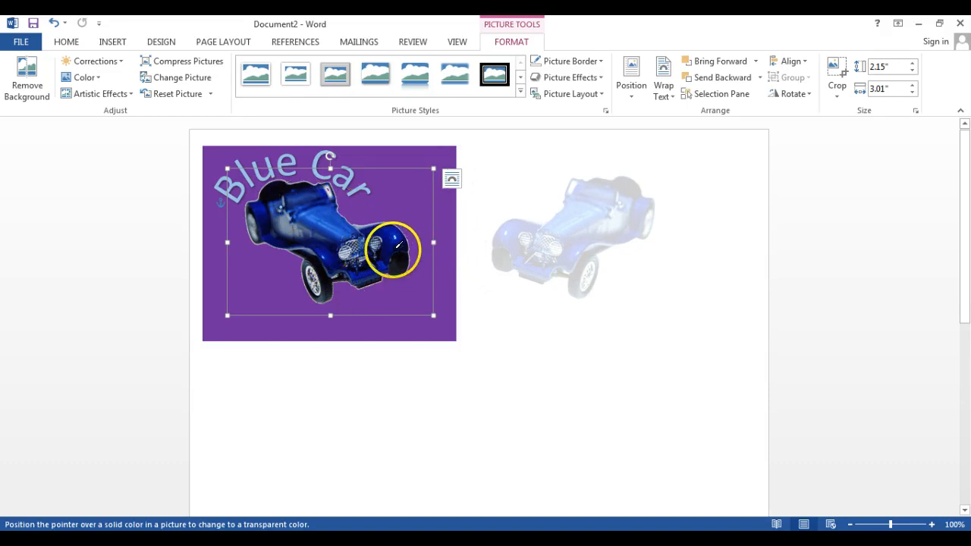
{"action": "key", "text": "Escape"}
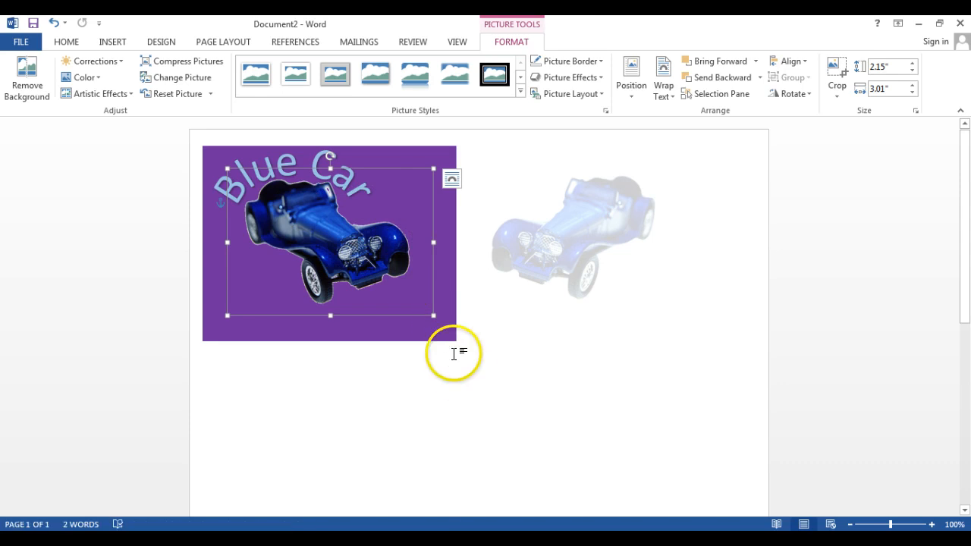
- Deselect the picture and set the page color to the standard light blue
{"action": "left_click", "coordinate": [449, 330]}
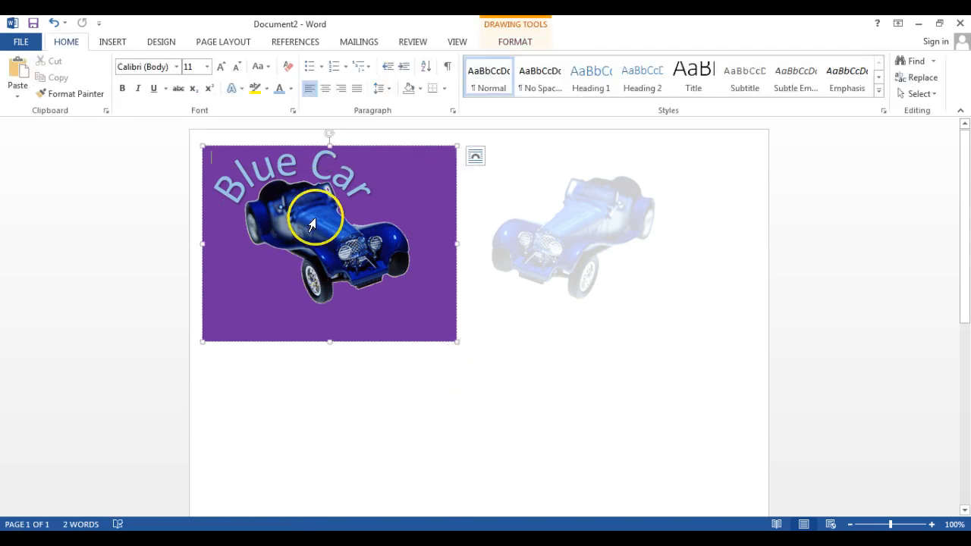
{"action": "left_click", "coordinate": [519, 403]}
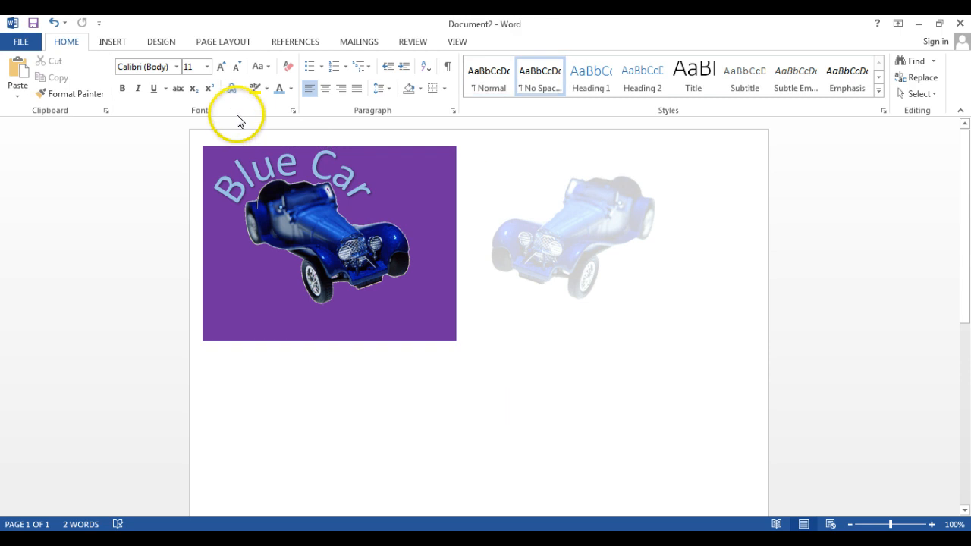
{"action": "left_click", "coordinate": [213, 42]}
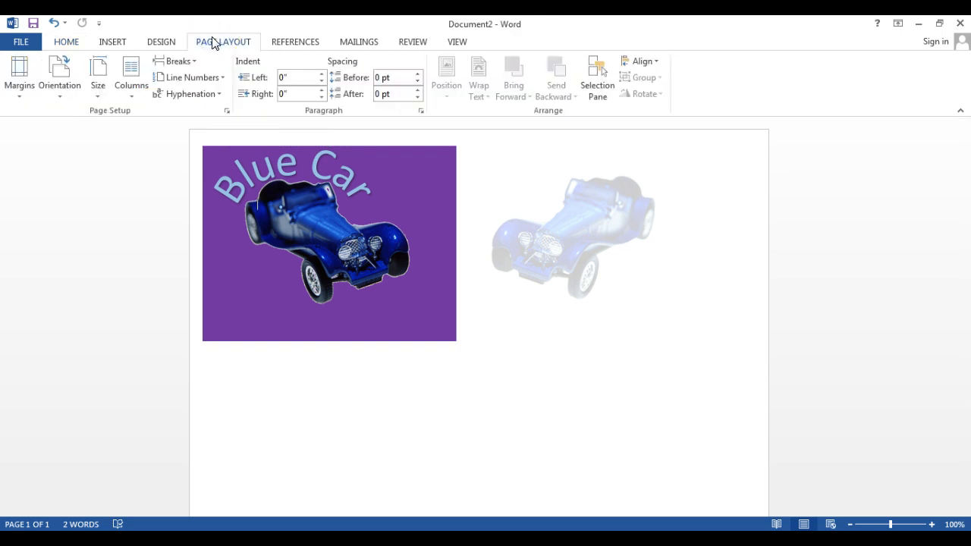
{"action": "left_click", "coordinate": [160, 43]}
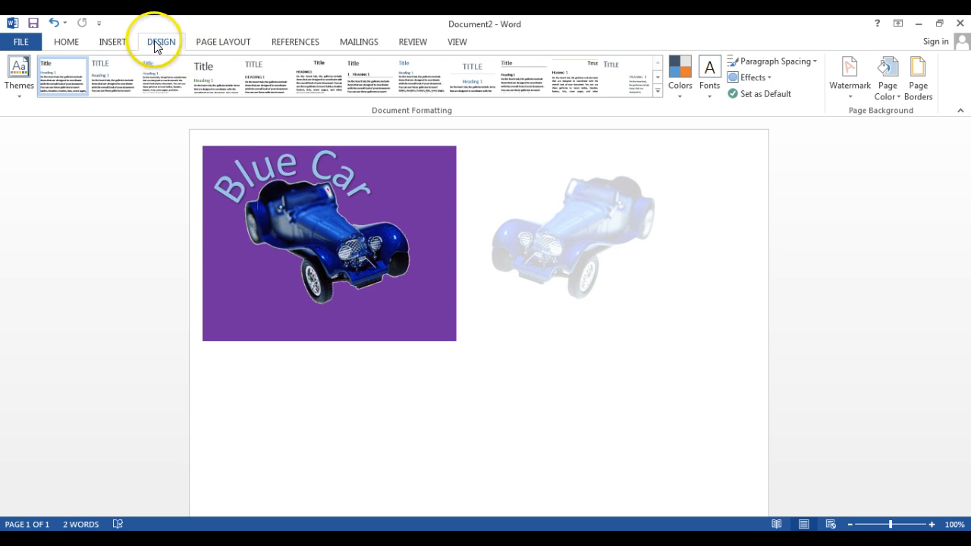
{"action": "left_click", "coordinate": [895, 97]}
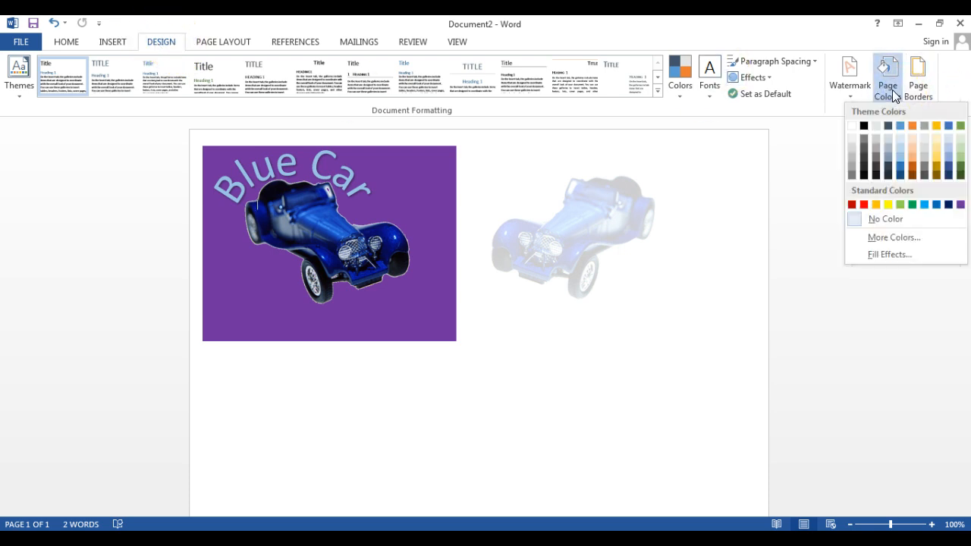
{"action": "left_click", "coordinate": [924, 205]}
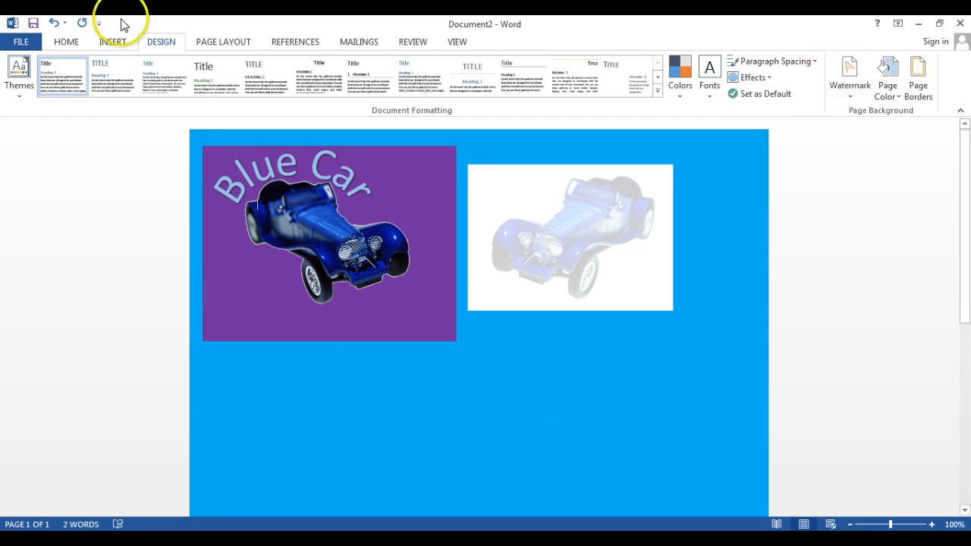
- Insert blank lines at the start of the page to move the pictures, WordArt and purple box down
{"action": "left_click", "coordinate": [115, 44]}
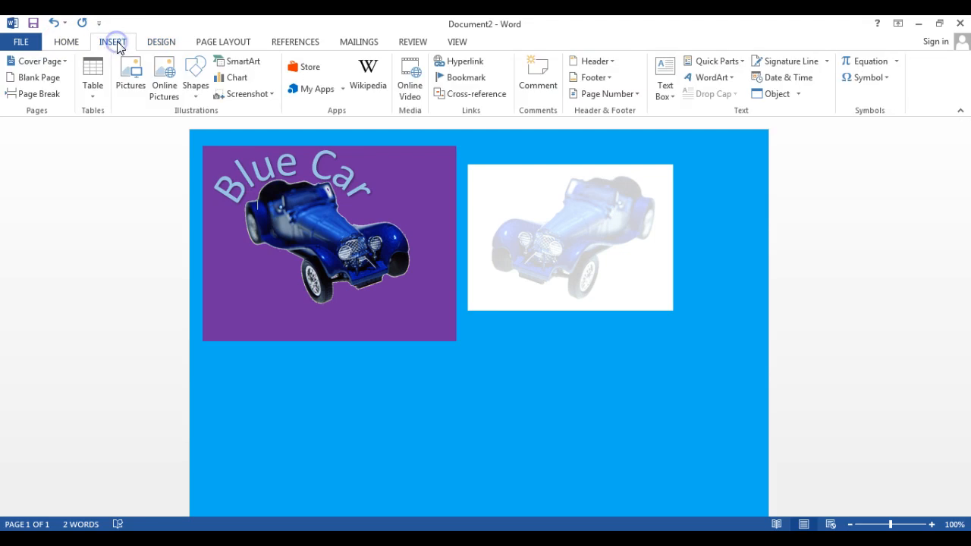
{"action": "left_click", "coordinate": [209, 148]}
{"action": "left_click", "coordinate": [499, 138]}
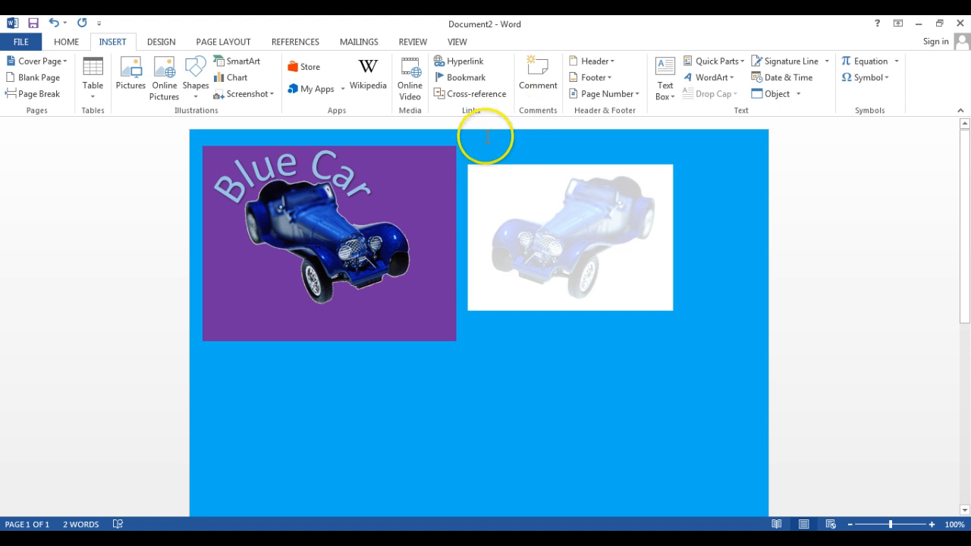
{"action": "key", "text": "Return"}
{"action": "key", "text": "Return"}
{"action": "key", "text": "Return"}
{"action": "key", "text": "Return"}
{"action": "key", "text": "Return"}
{"action": "key", "text": "Return"}
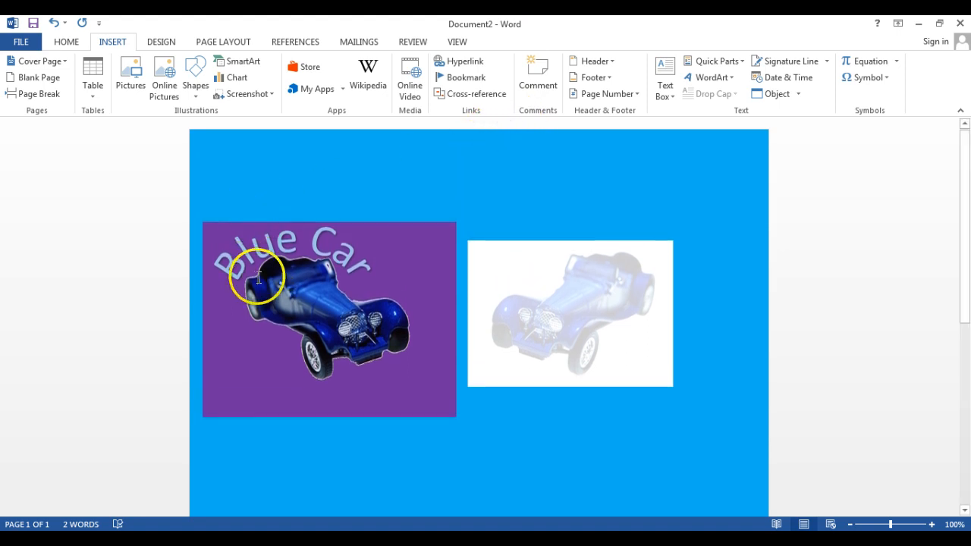
- Add two more blank lines above the pictures, in the empty area at the start of the page
{"action": "left_click", "coordinate": [260, 169]}
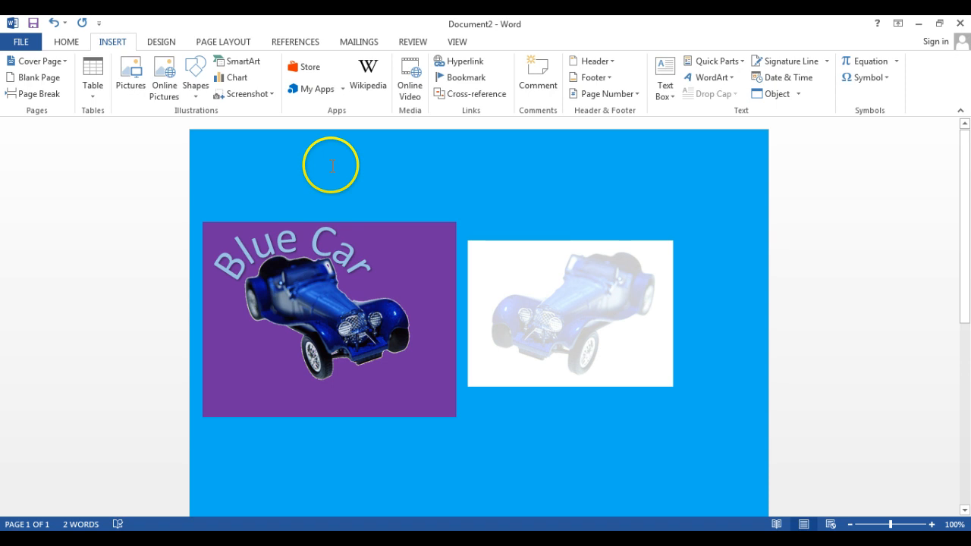
{"action": "key", "text": "Return"}
{"action": "key", "text": "Return"}
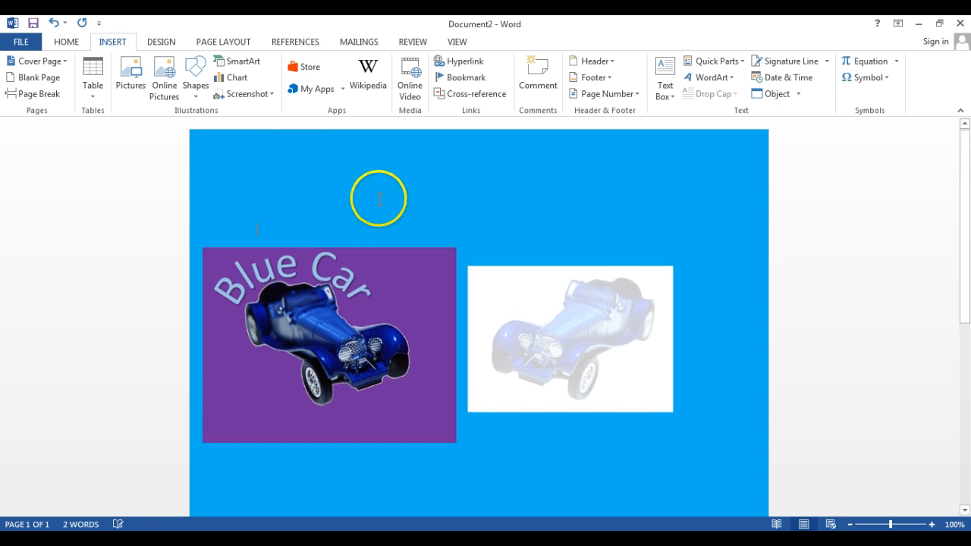
- Add a centered line reading "Center Text" on a blank line above the pictures, and start a new line below it
{"action": "left_click", "coordinate": [276, 199]}
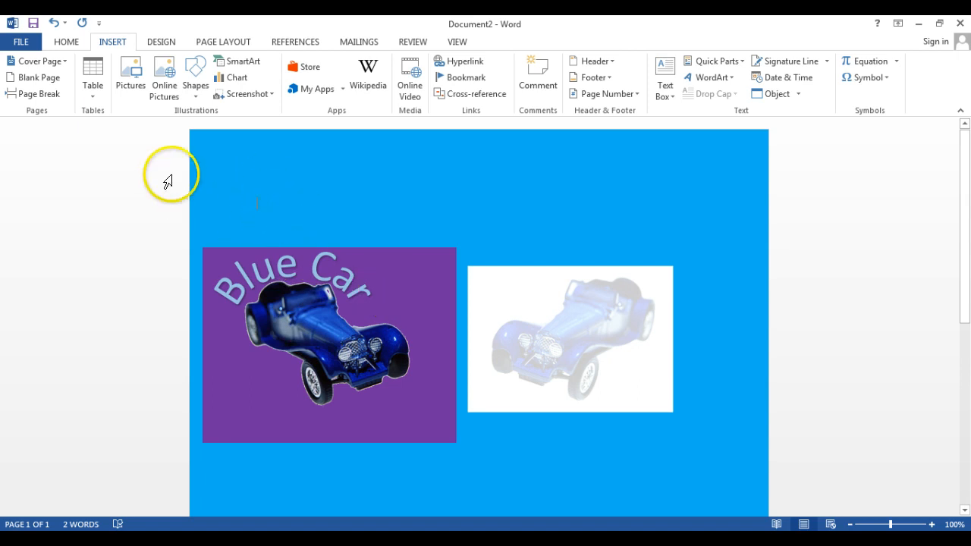
{"action": "left_click", "coordinate": [70, 44]}
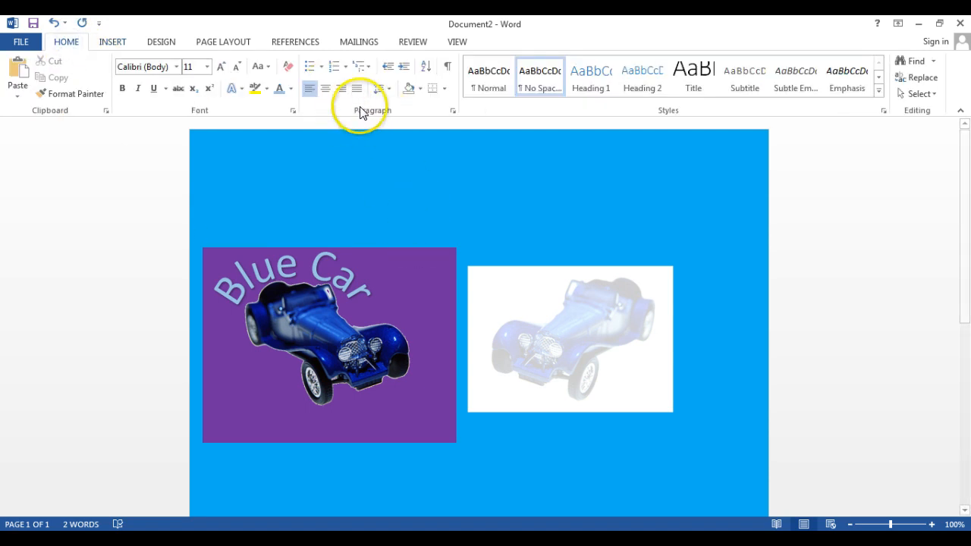
{"action": "left_click", "coordinate": [324, 92]}
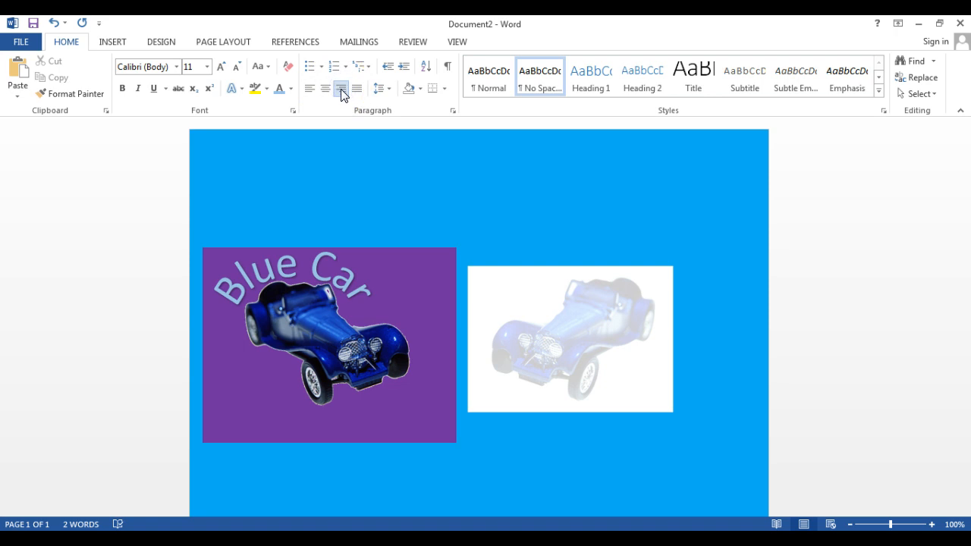
{"action": "left_click", "coordinate": [327, 90]}
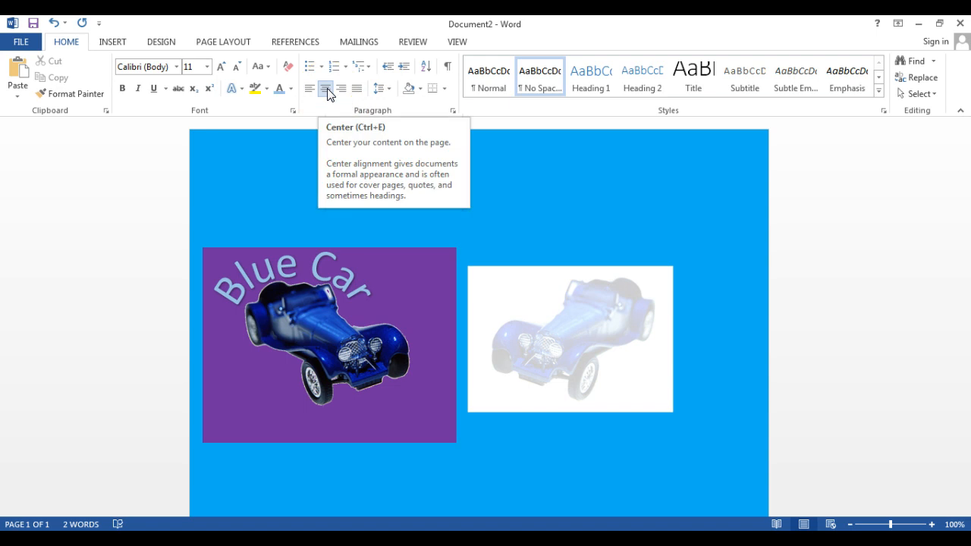
{"action": "type", "text": "Center"}
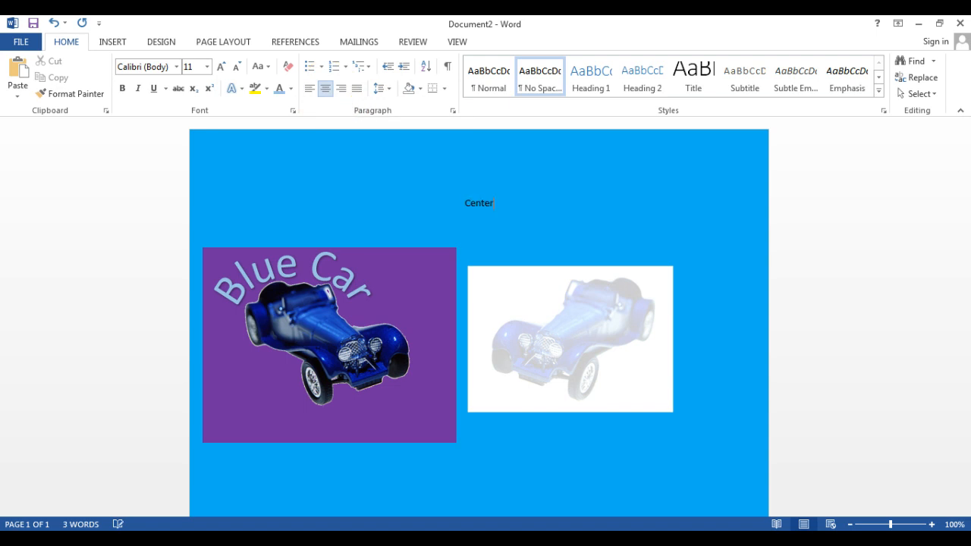
{"action": "type", "text": " Text"}
{"action": "key", "text": "Return"}
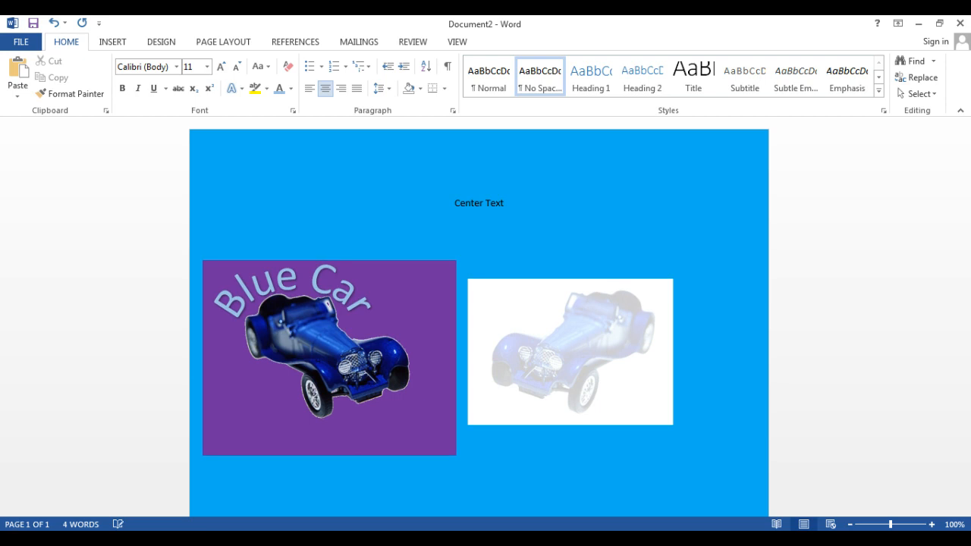
- Right-align the line below "Center Text" and enter "Right Align" on it
{"action": "left_click", "coordinate": [340, 90]}
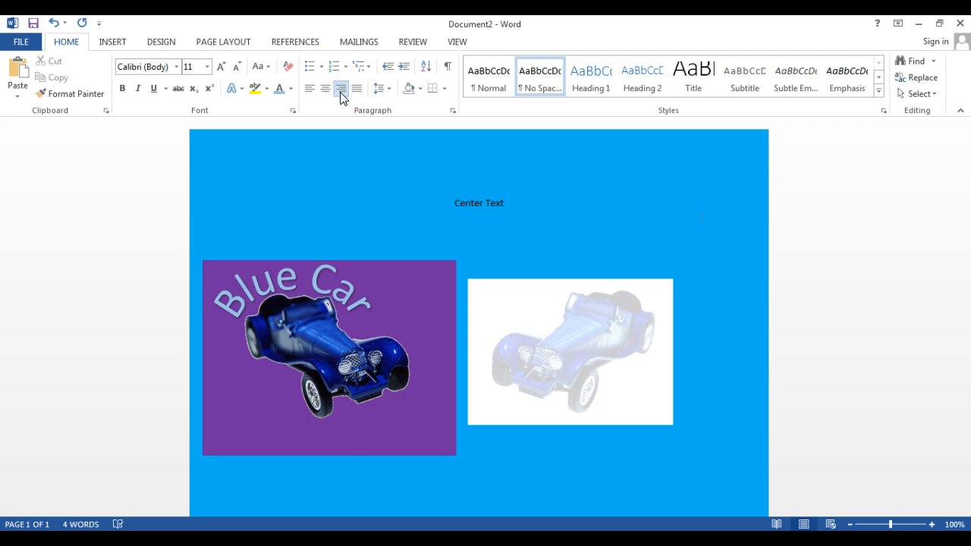
{"action": "type", "text": "Right Align"}
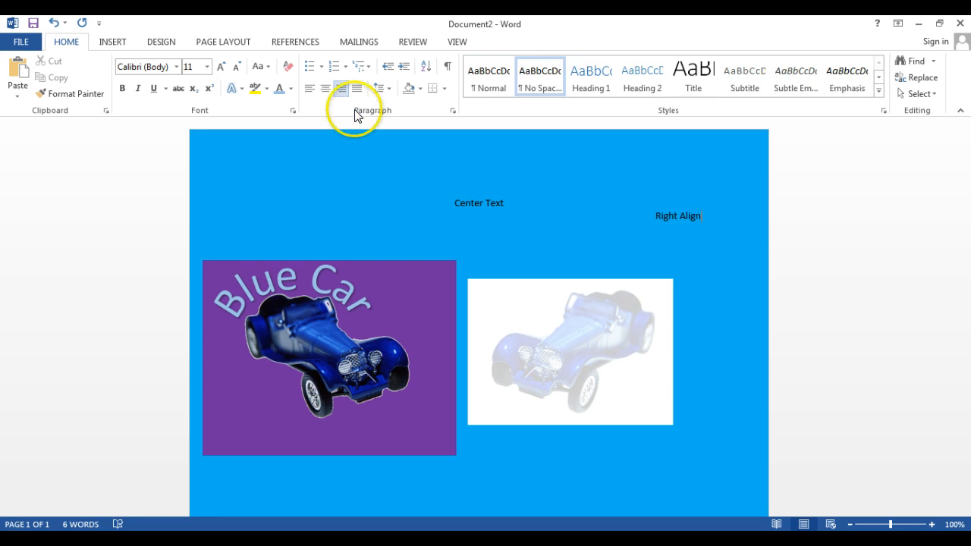
{"action": "scroll", "coordinate": [966, 186], "scroll_direction": "down", "scroll_amount": 3}
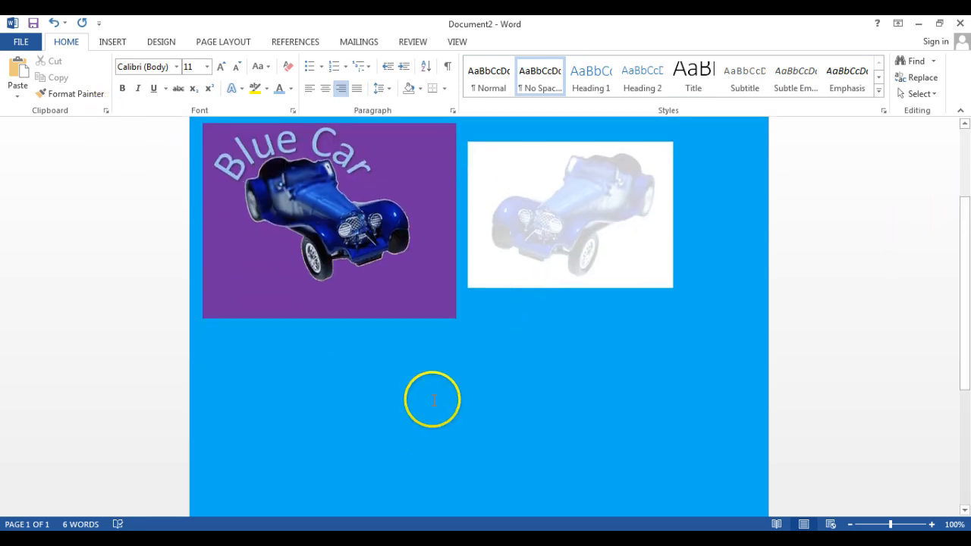
{"action": "scroll", "coordinate": [967, 260], "scroll_direction": "down", "scroll_amount": 1}
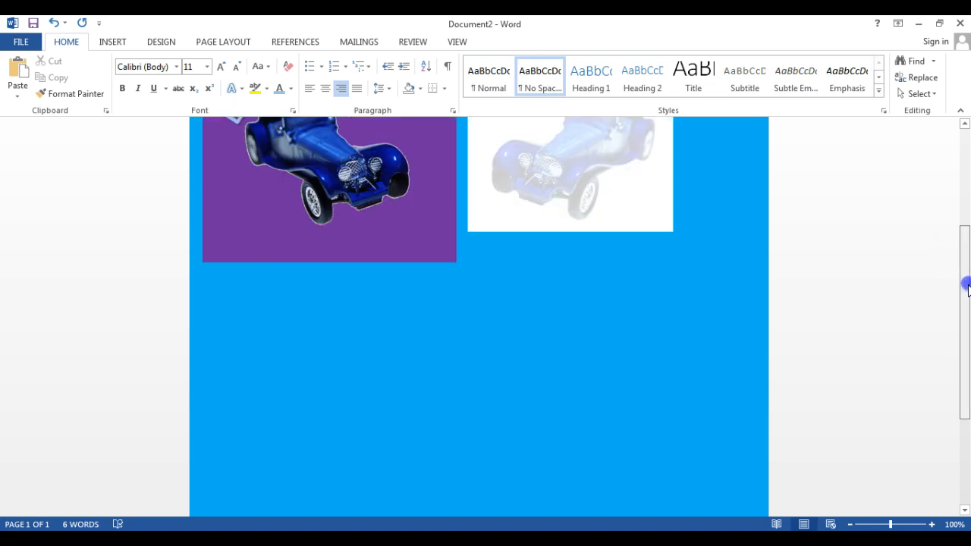
{"action": "left_click", "coordinate": [110, 41]}
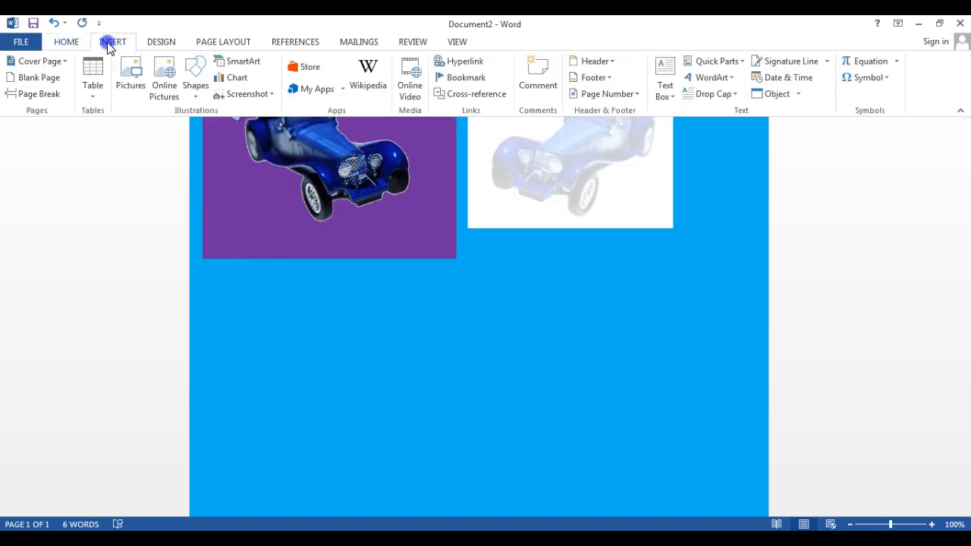
{"action": "left_click", "coordinate": [94, 90]}
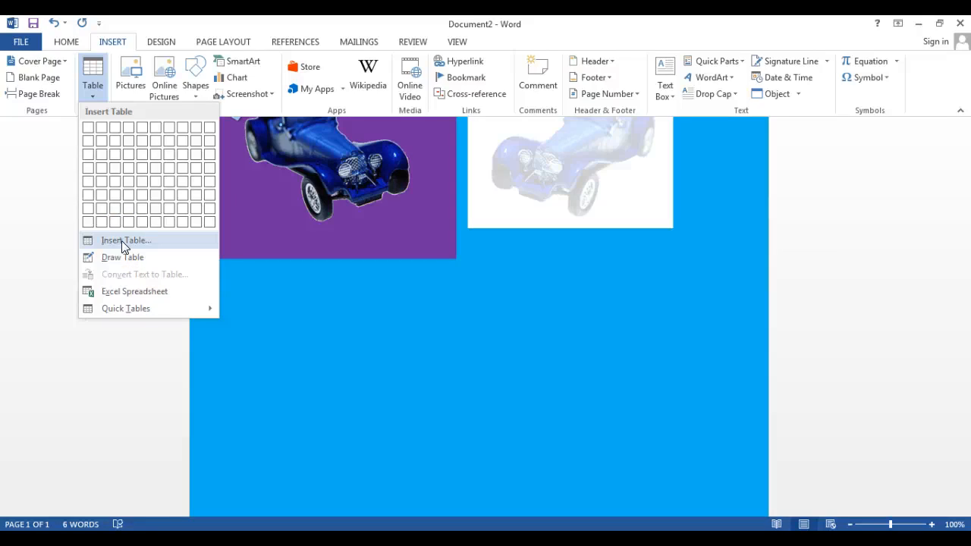
{"action": "left_click", "coordinate": [397, 422]}
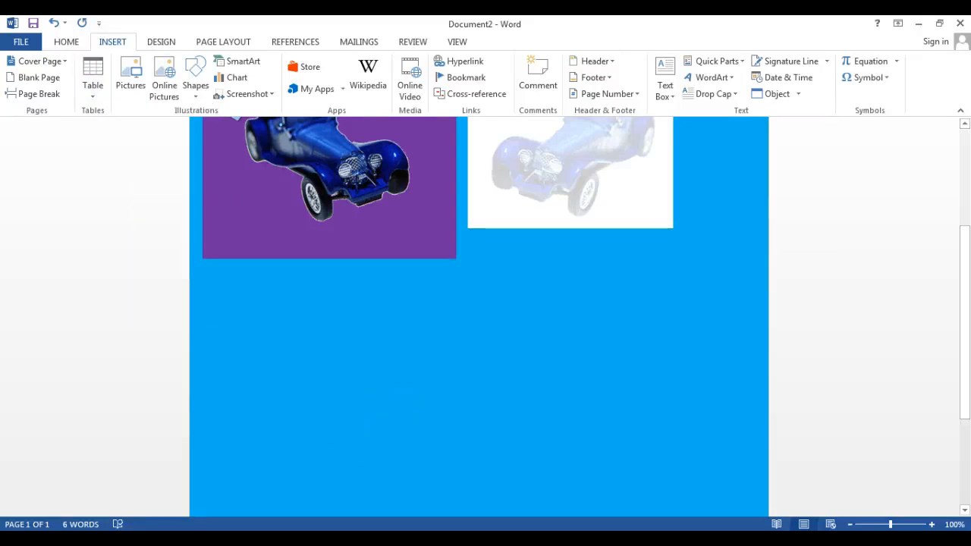